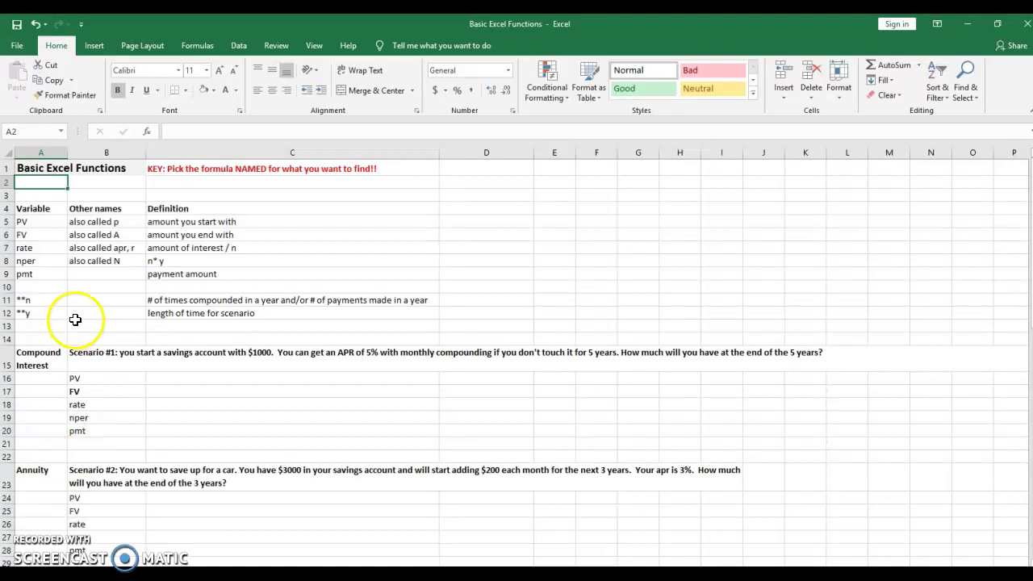
Review the variable definitions for PV, FV, rate, nper and pmt, along with the n and y entries below them.
click(49, 226)
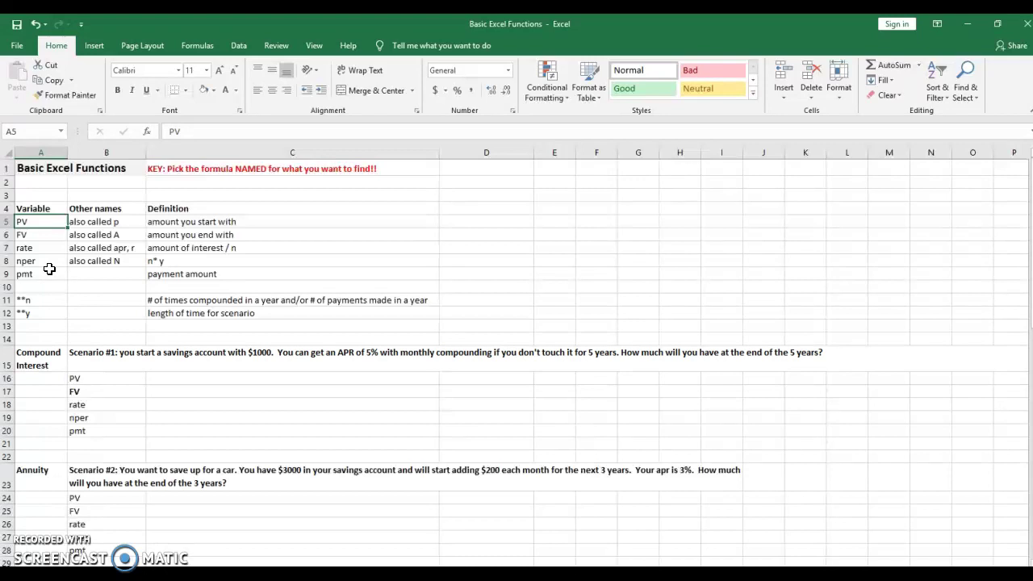
key(Down)
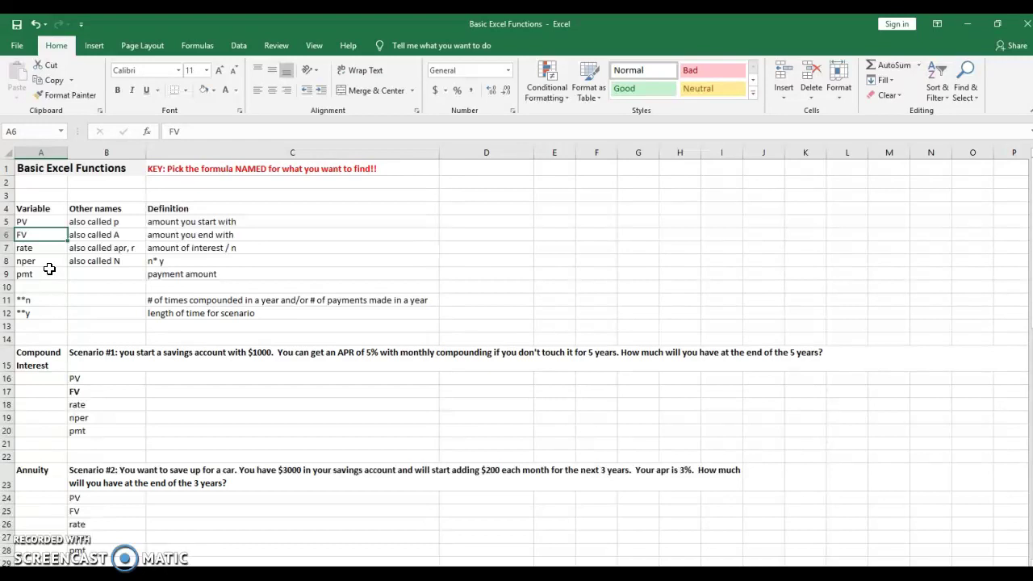
key(Down)
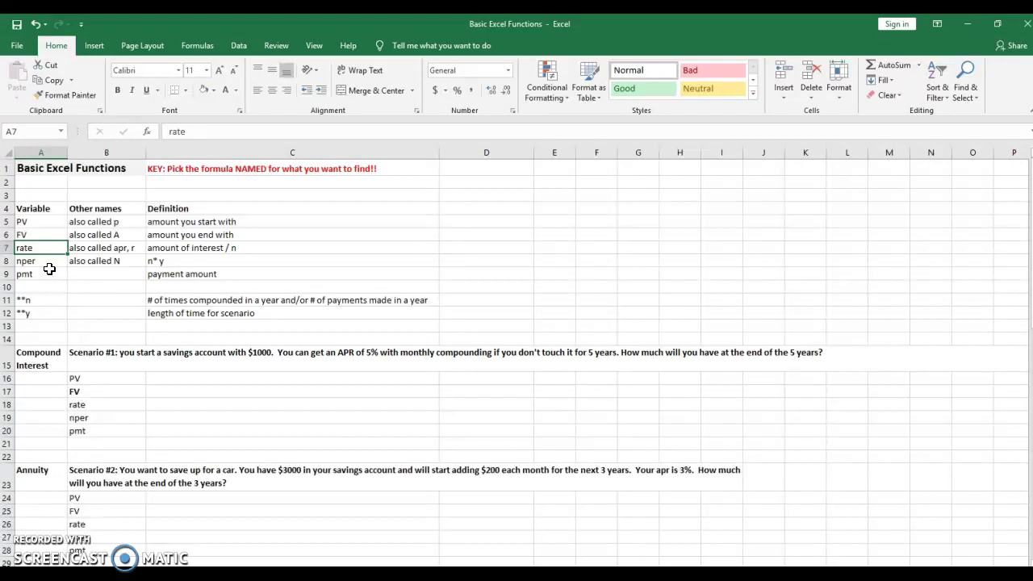
key(Down)
key(Down)
key(Down)
key(Down)
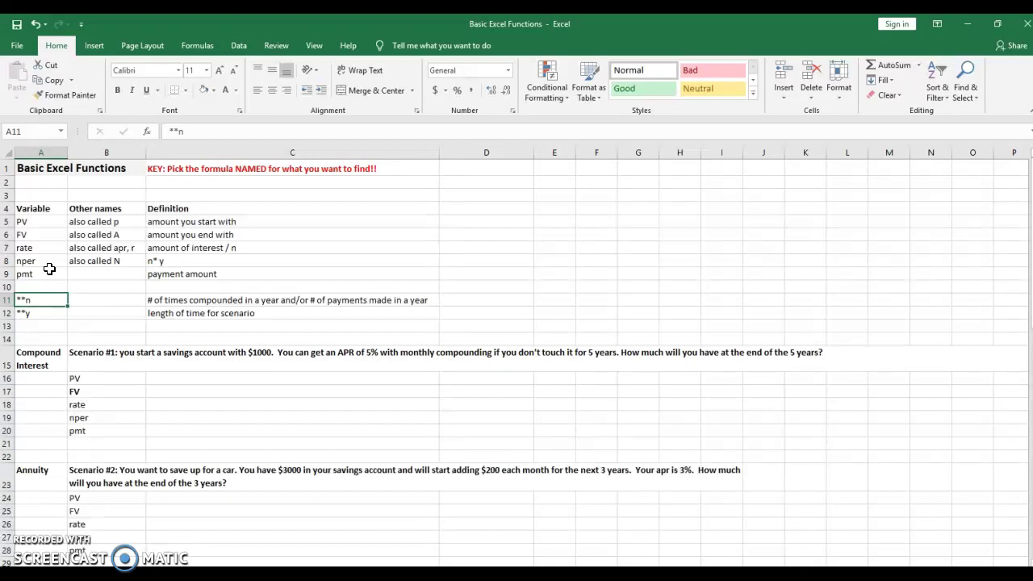
key(Down)
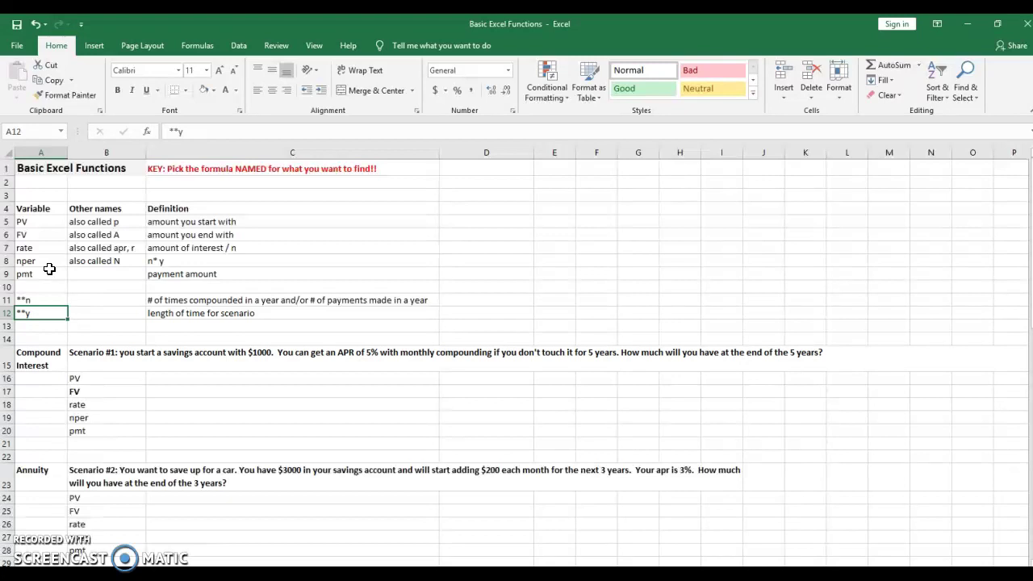
key(Up)
key(Up)
key(Up)
key(Up)
key(Up)
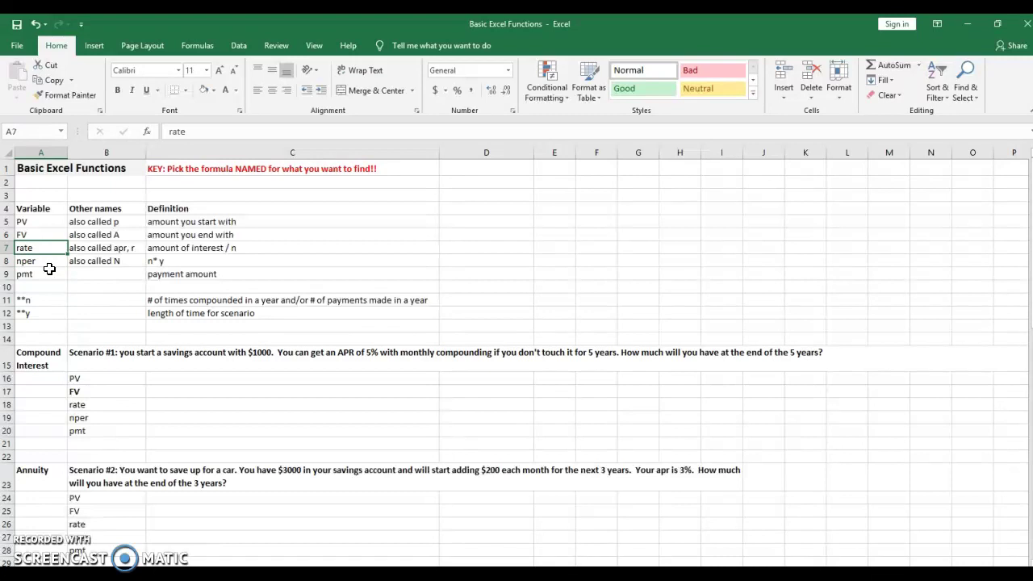
key(Down)
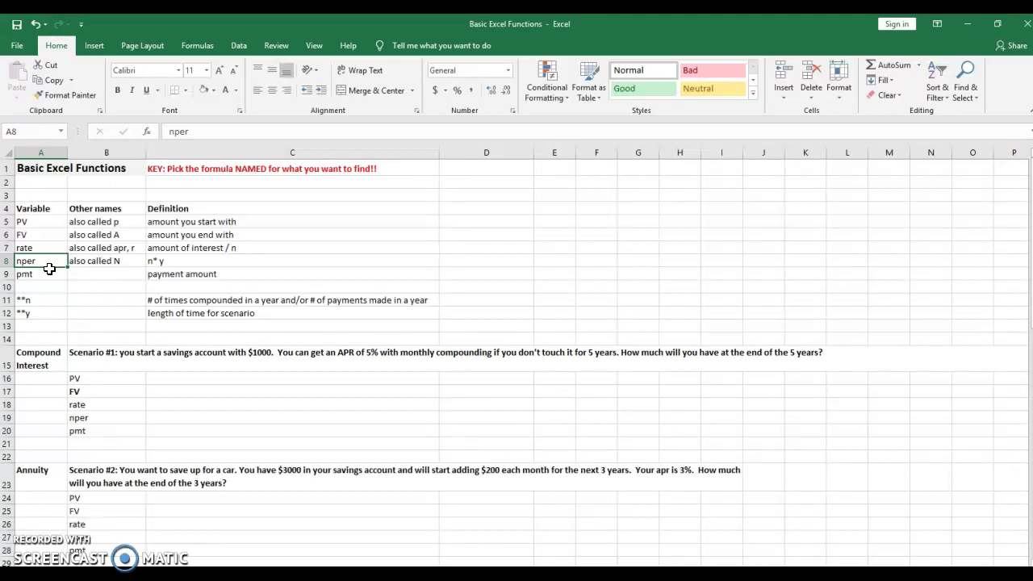
click(49, 268)
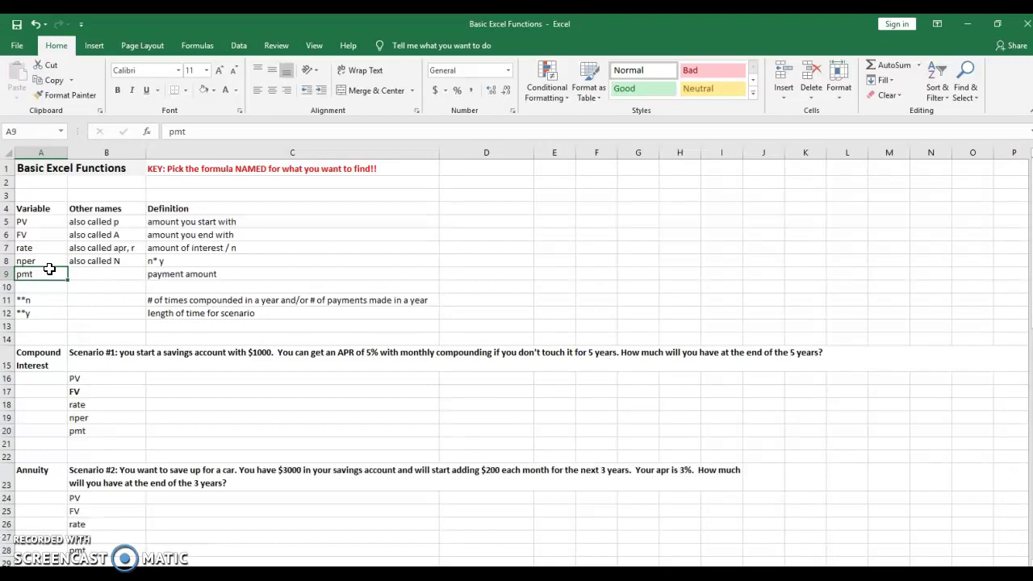
key(Down)
key(Down)
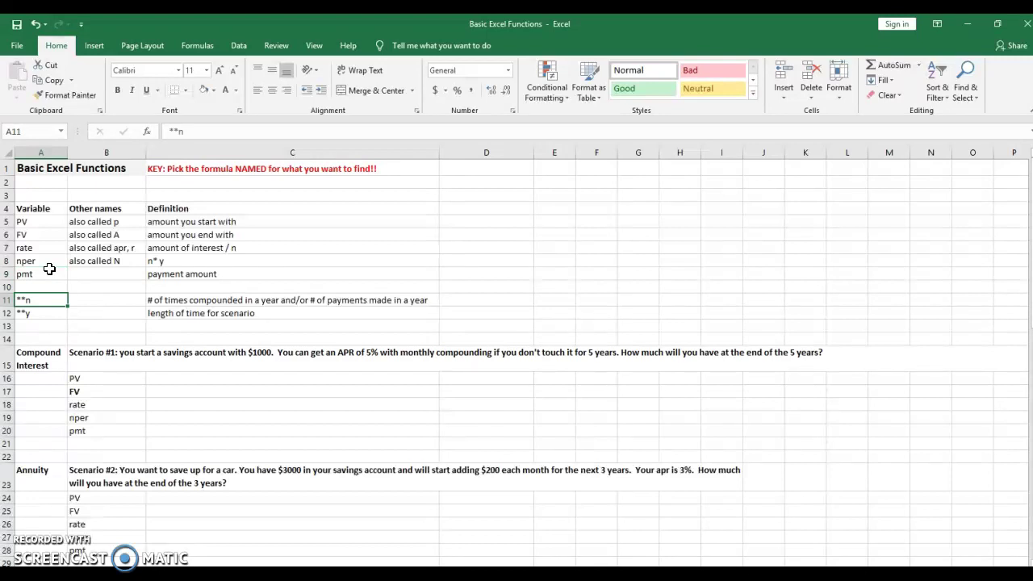
key(Down)
Enter -1000 as the PV for Scenario #1 in cell C16.
key(Down)
key(Down)
key(Down)
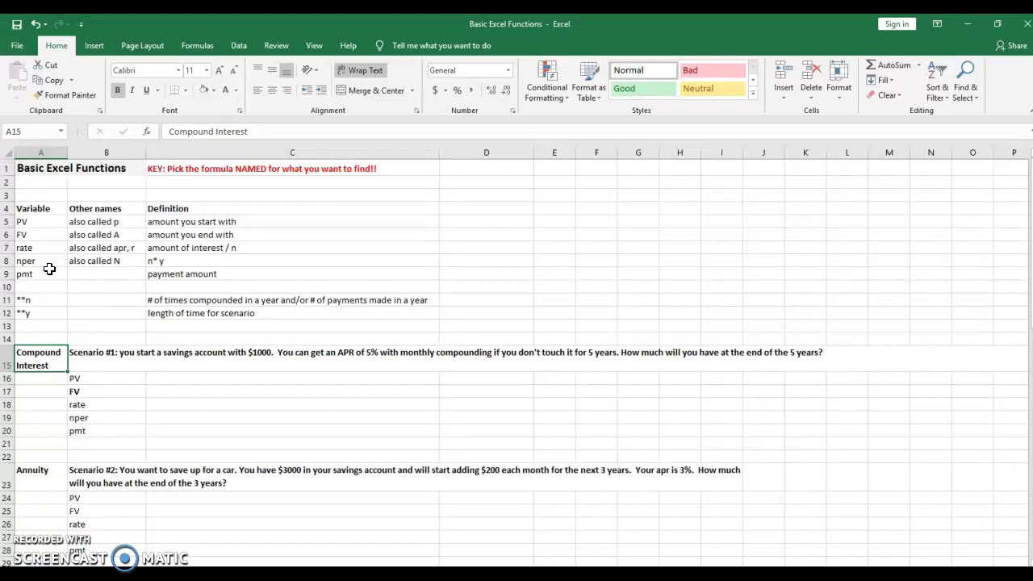
key(Down)
key(Right)
key(Right)
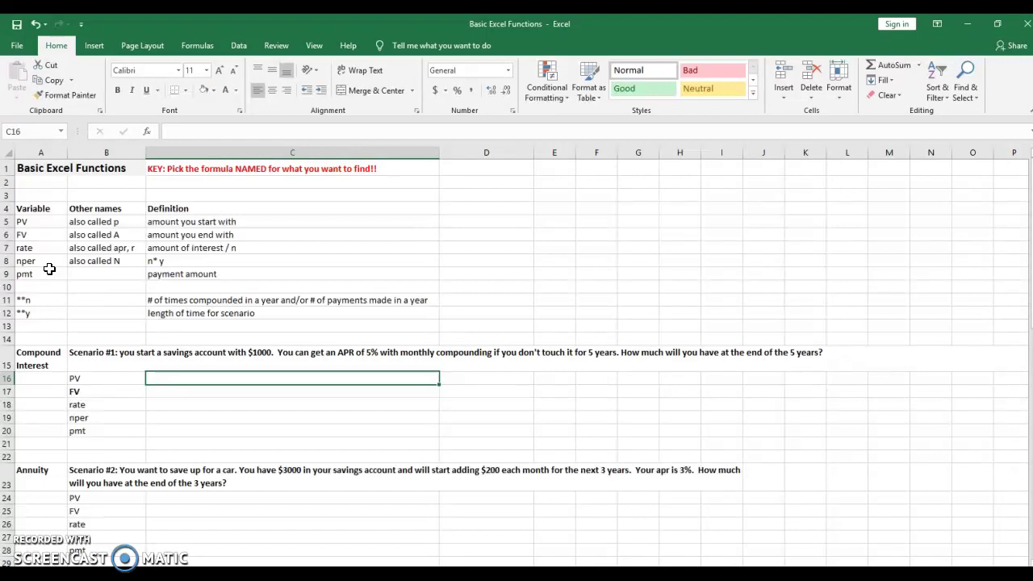
text(-1000)
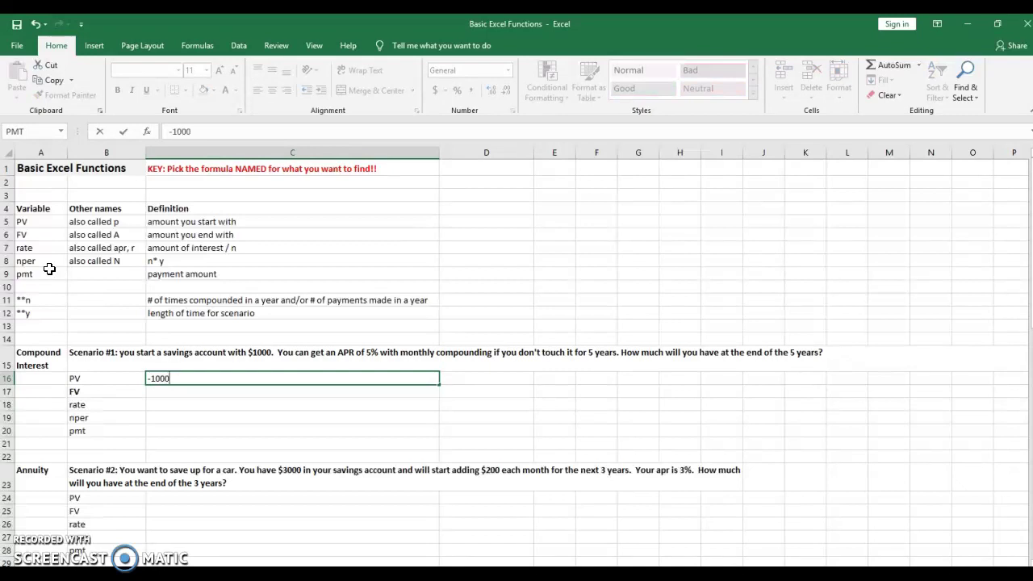
key(Return)
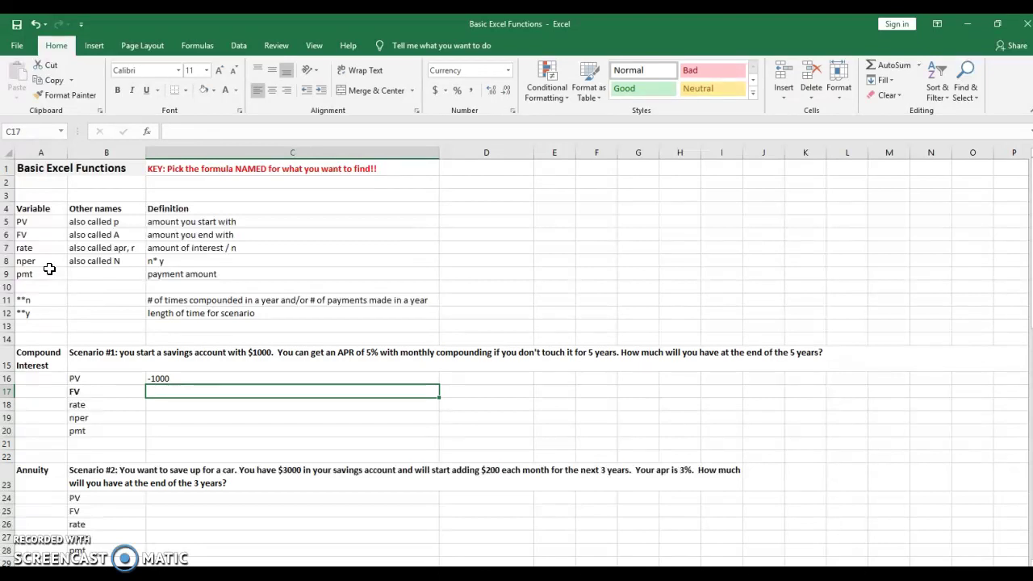
Fill in Scenario #1's rate as .05/12 in C18 and its nper as 12*5 in C19.
key(Down)
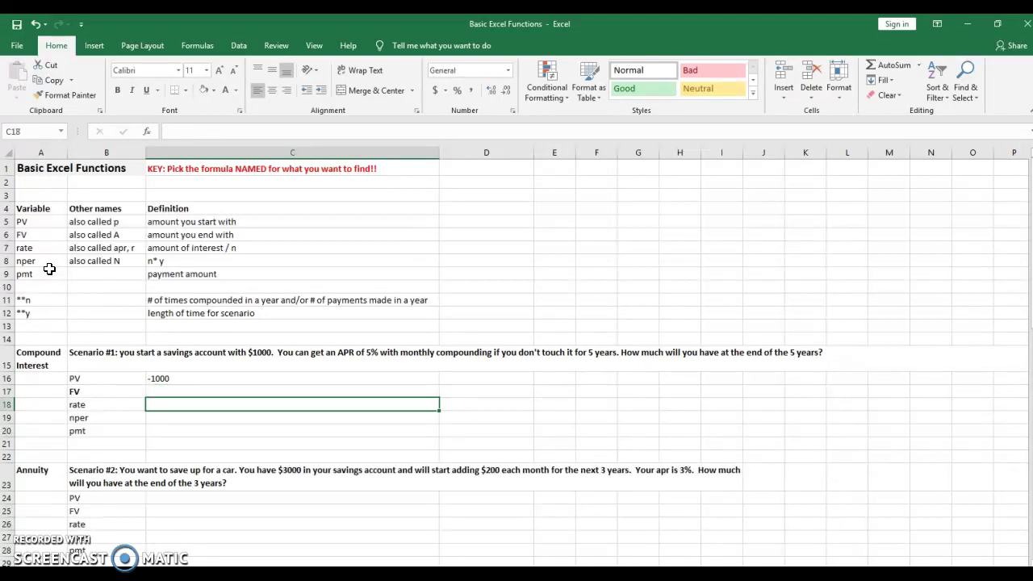
text(.05/)
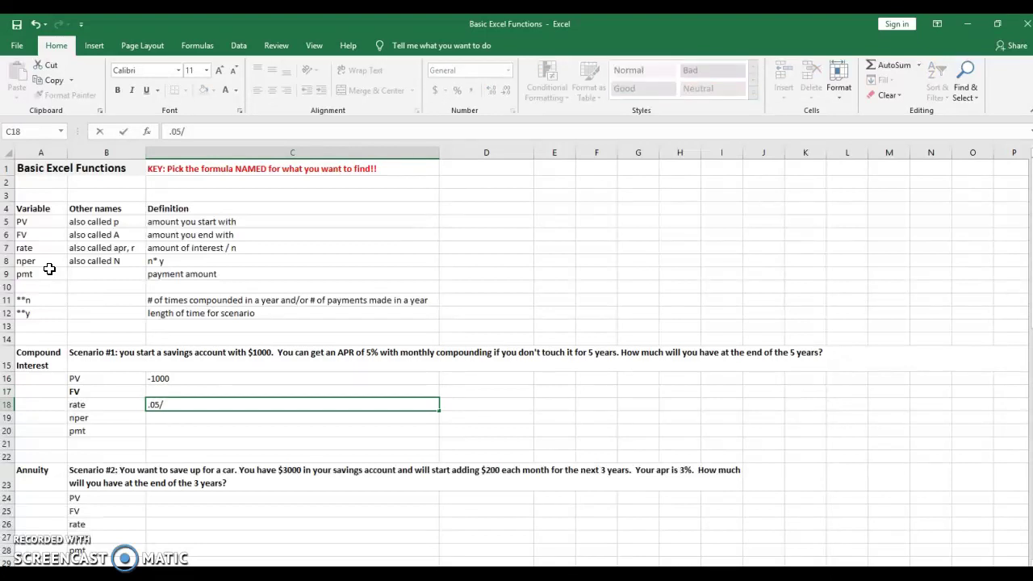
text(12)
key(Return)
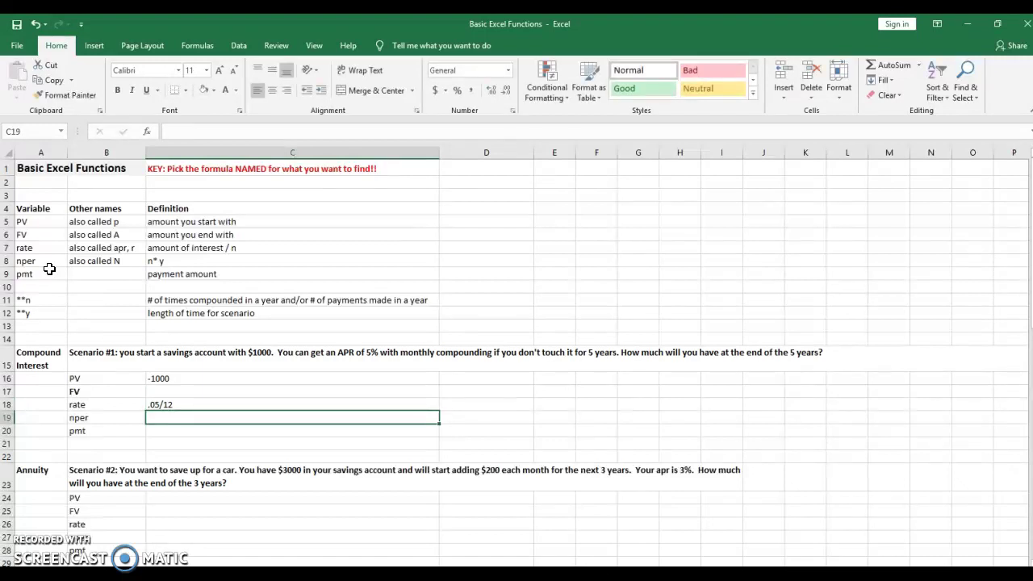
text(12*5)
key(Return)
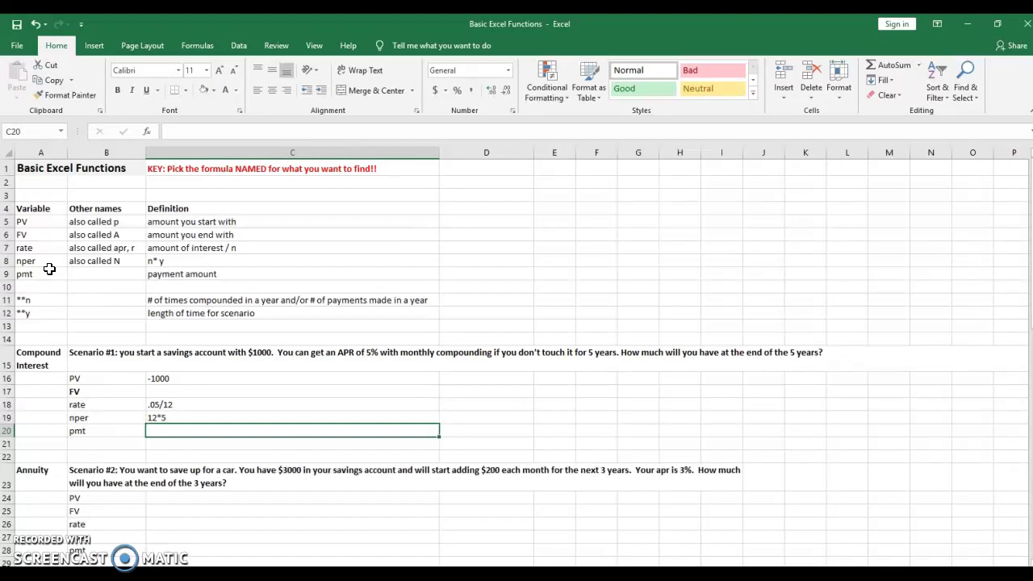
Insert the FV function from the Financial category into Scenario #1's FV cell, C17.
key(Up)
key(Up)
key(Up)
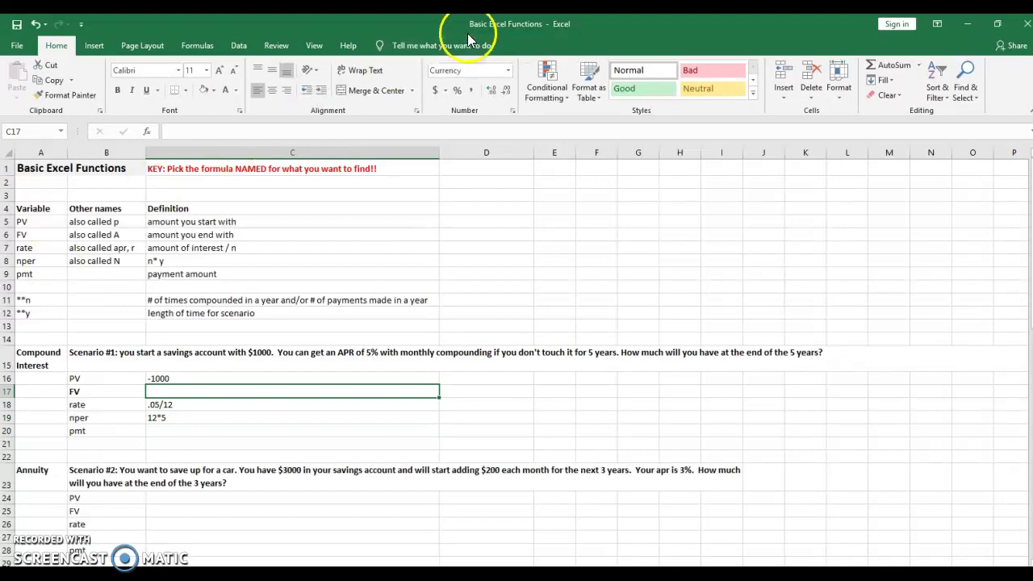
click(919, 66)
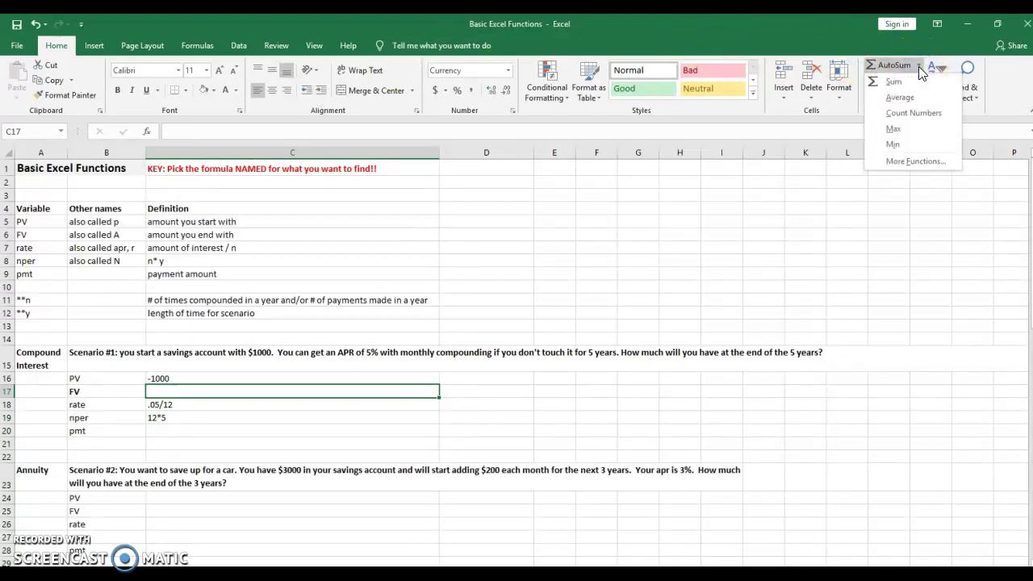
click(902, 160)
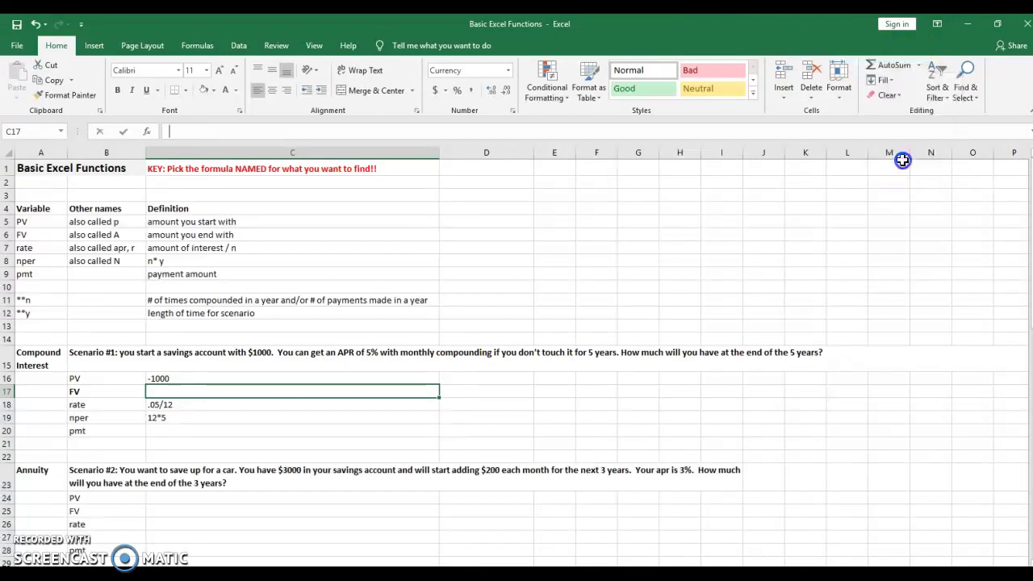
click(724, 254)
click(678, 281)
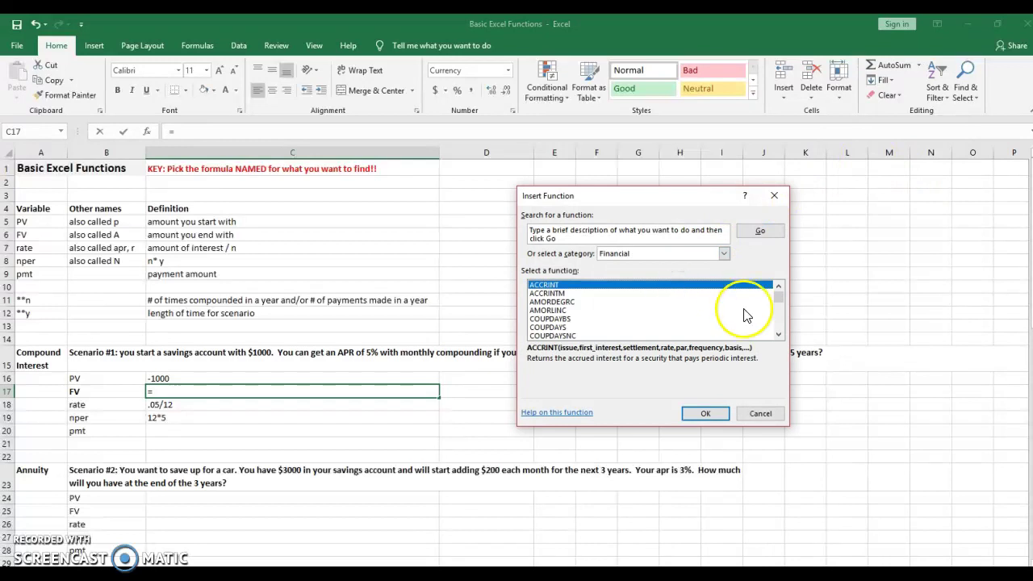
click(779, 326)
click(780, 326)
click(779, 326)
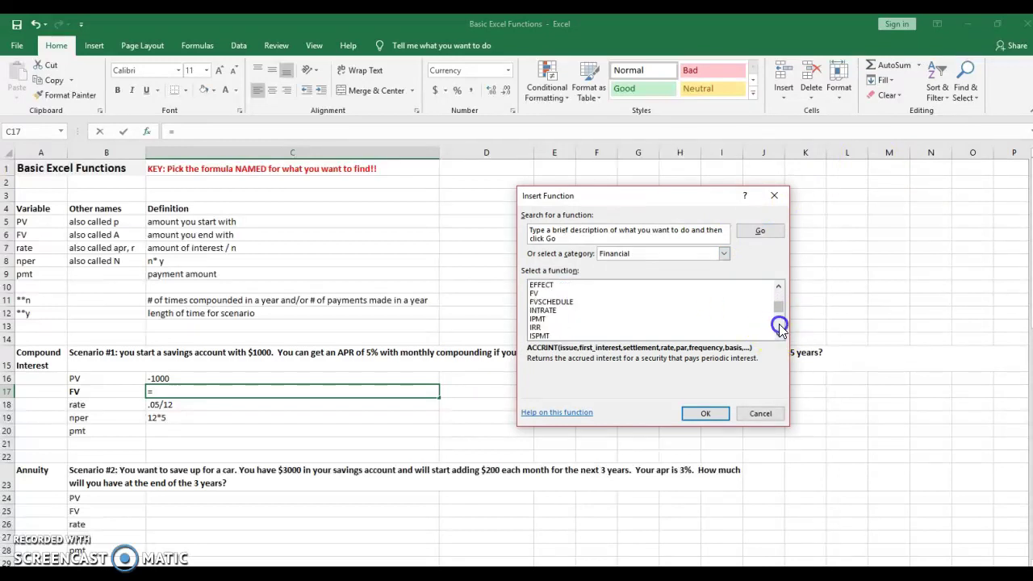
click(534, 293)
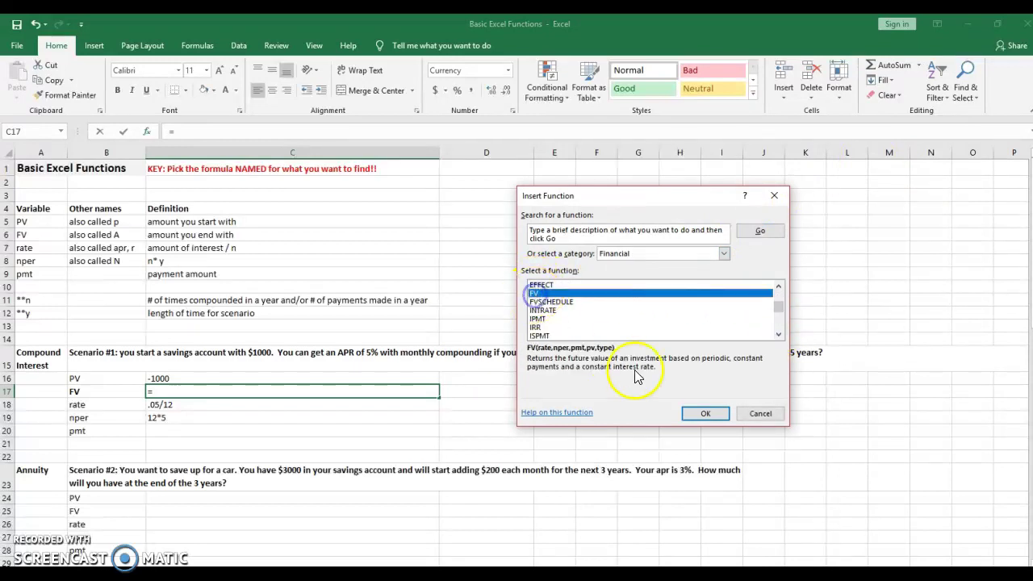
click(706, 417)
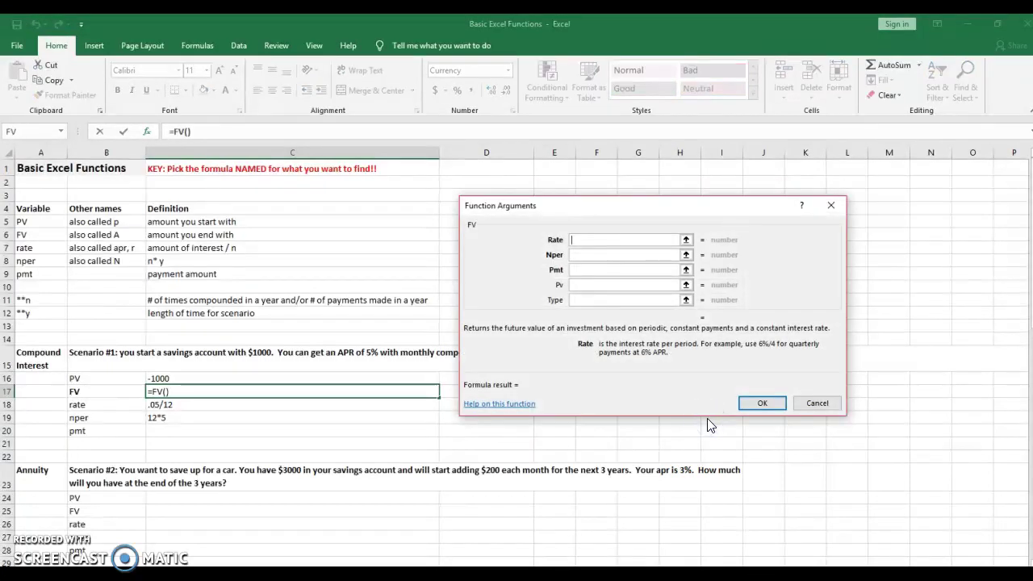
Complete the FV function with Rate .05/12, Nper 12*5 and Pv -1000, leaving Pmt and Type blank.
text(.05/12)
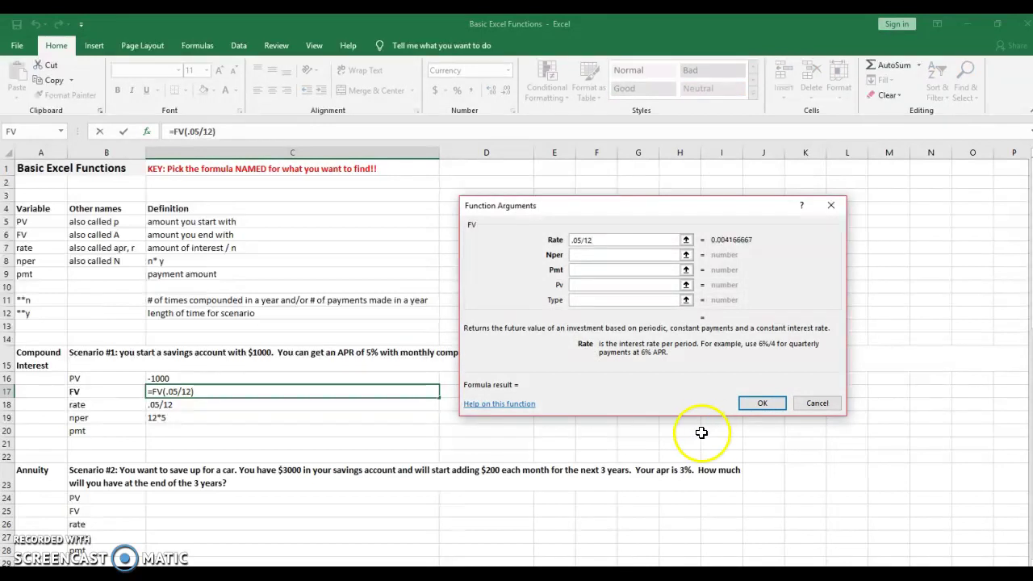
click(629, 255)
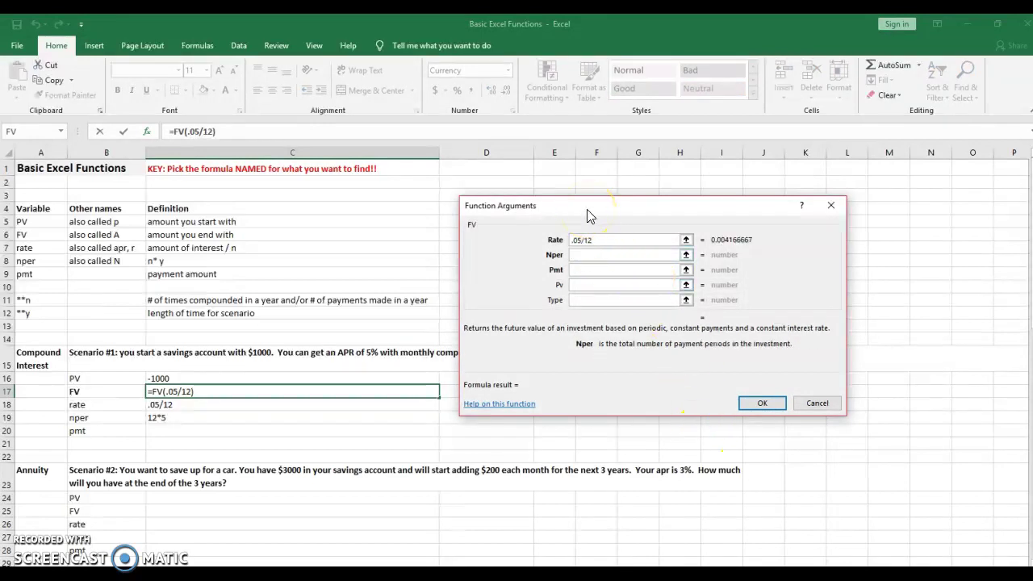
text(12*5)
click(586, 270)
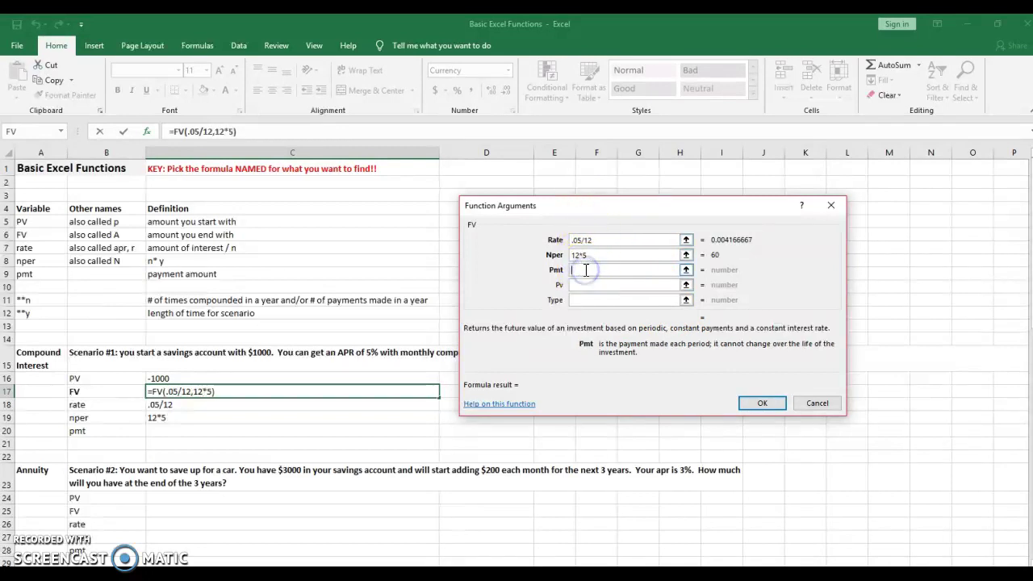
click(590, 285)
text(-)
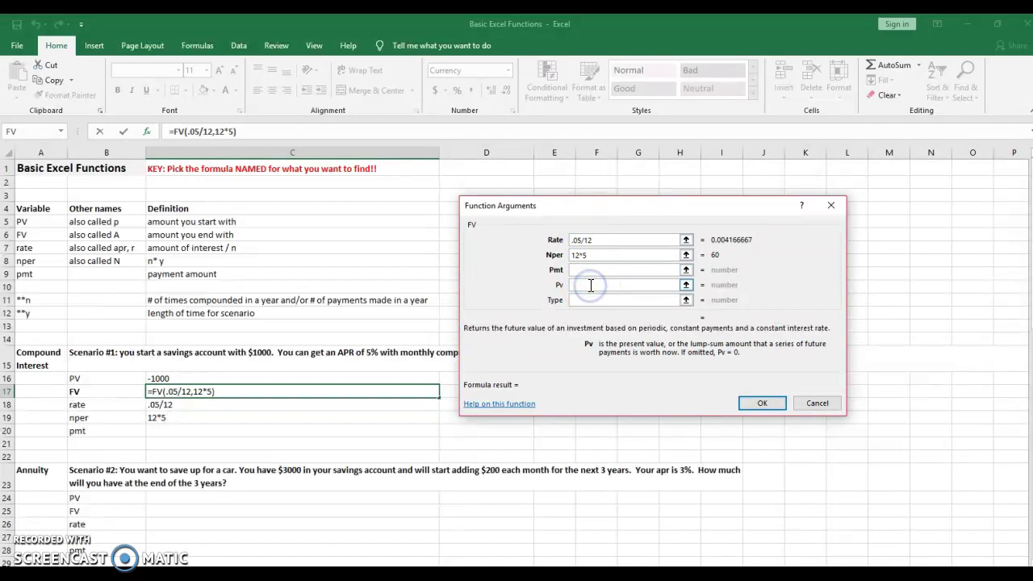
text(1000)
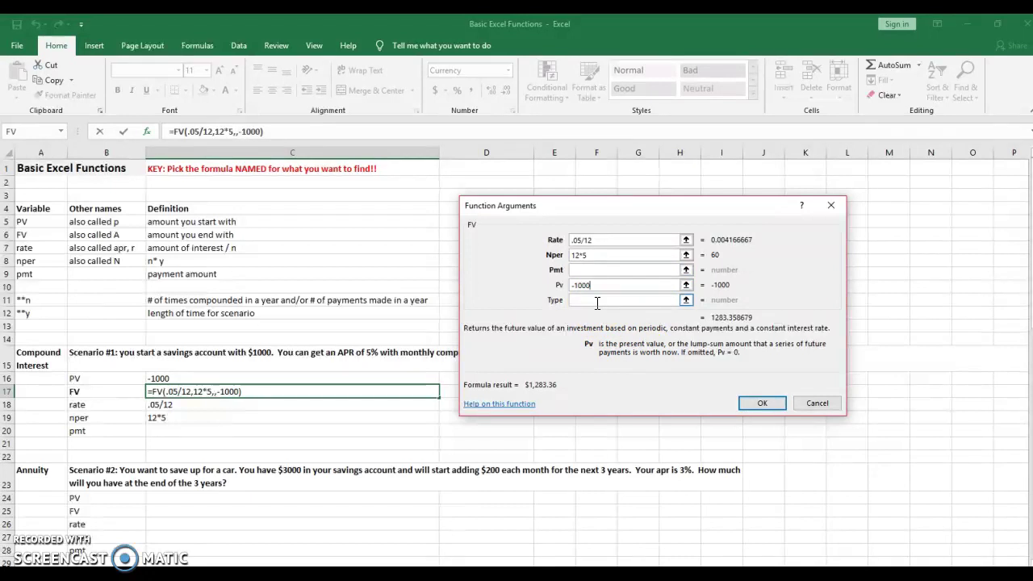
click(760, 405)
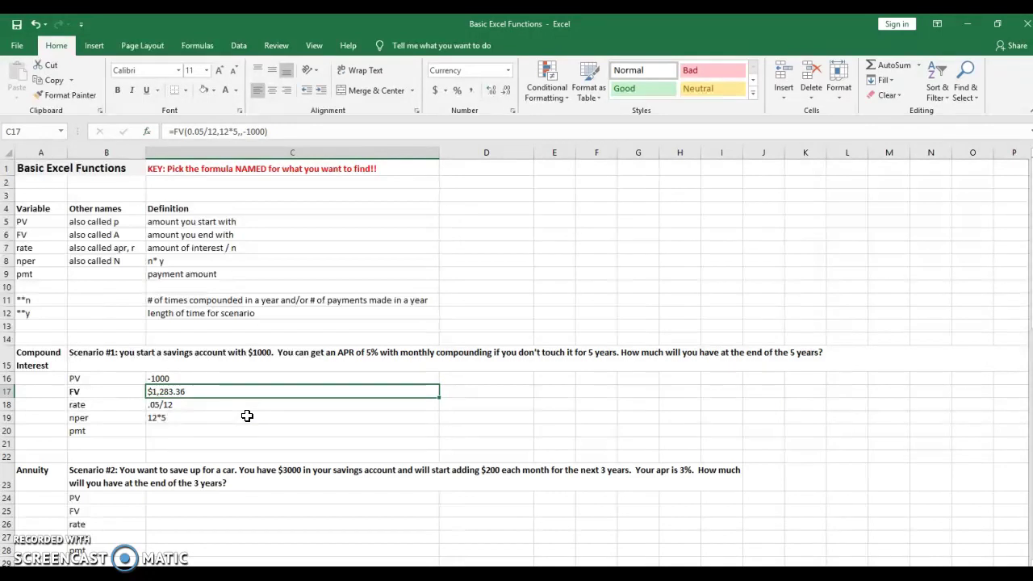
Enter -3000 as the PV for Scenario #2 in cell C24.
key(Down)
key(Down)
key(Down)
key(Down)
key(Down)
key(Down)
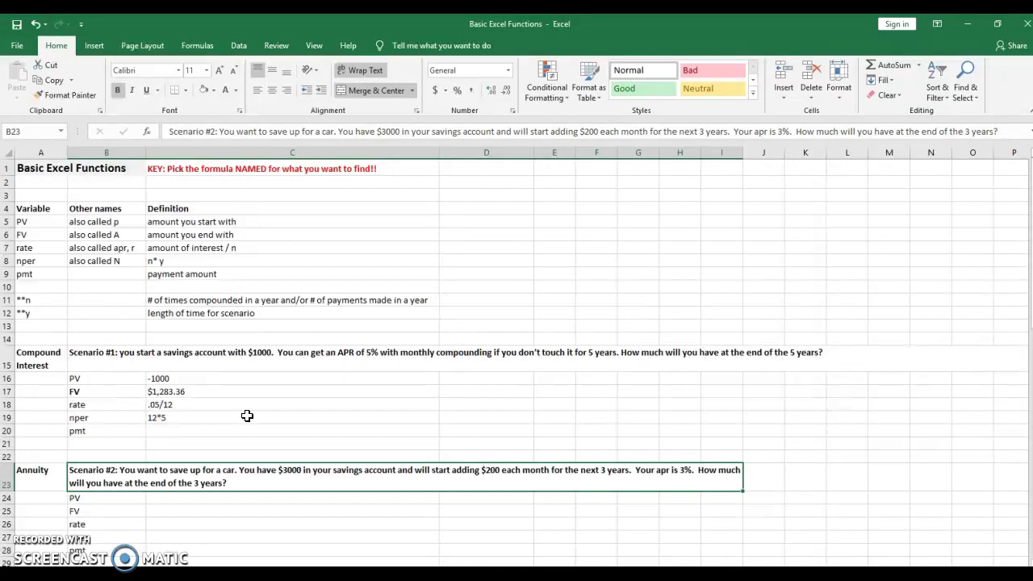
key(Down)
key(Down)
key(Down)
key(Down)
key(Down)
key(Down)
key(Down)
key(Down)
key(Down)
key(Down)
key(Down)
key(Down)
key(Down)
key(Down)
key(Down)
key(Down)
key(Down)
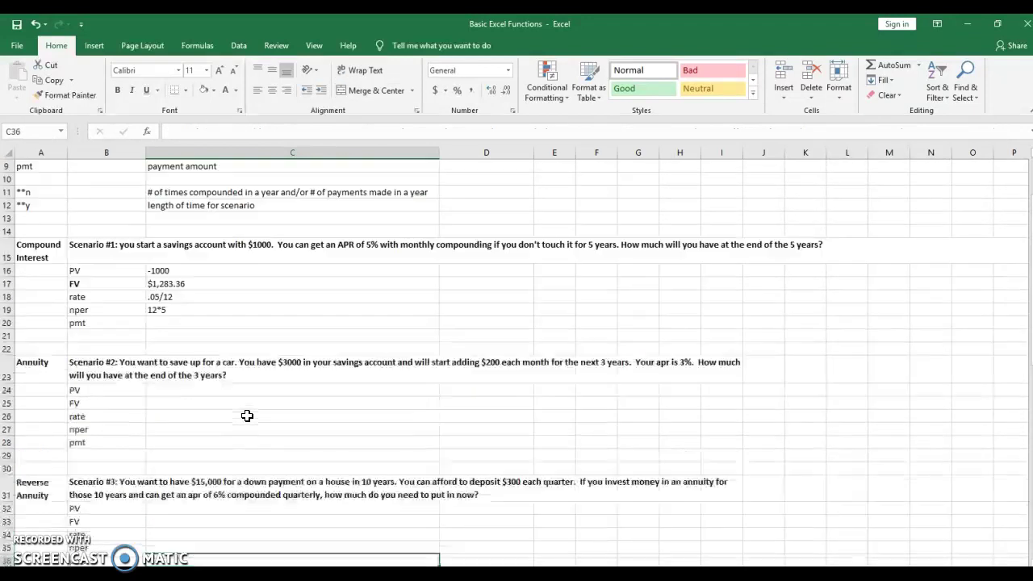
scroll(247, 416, down, 1)
click(164, 292)
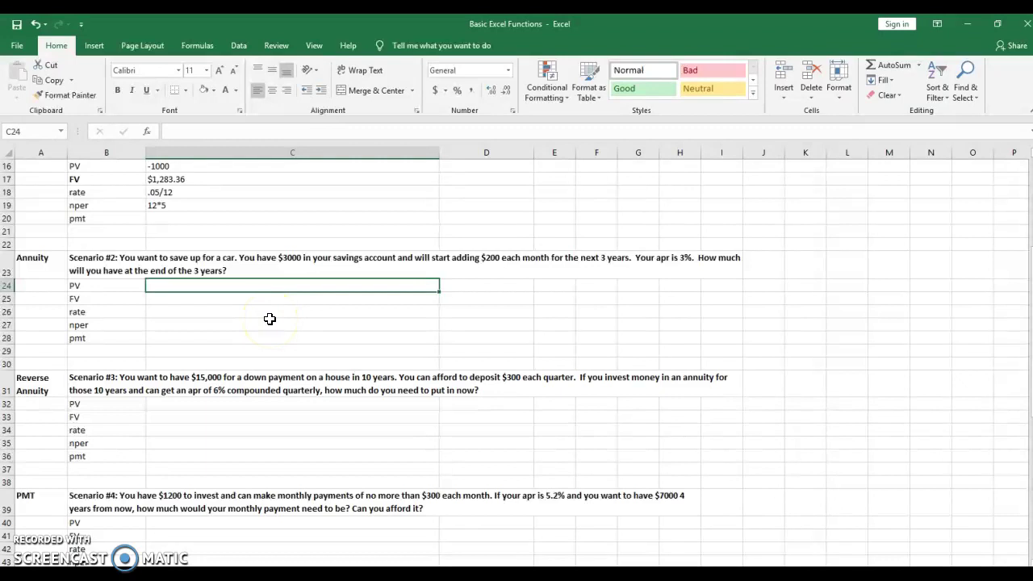
text(=3000)
key(Return)
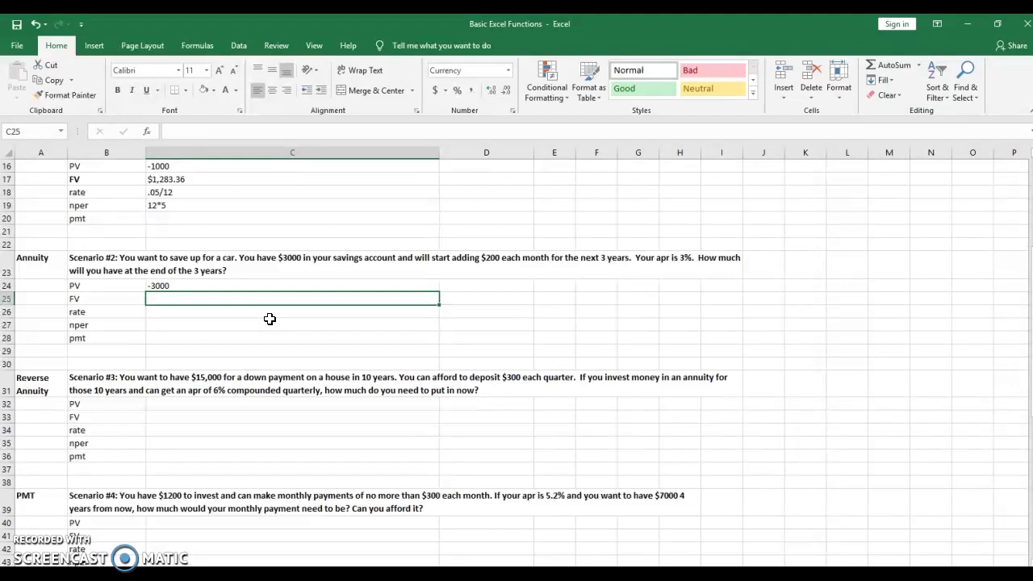
Fill in Scenario #2's rate as .03/12 in C26, nper as 12*3 in C27 and pmt as -200 in C28.
click(270, 315)
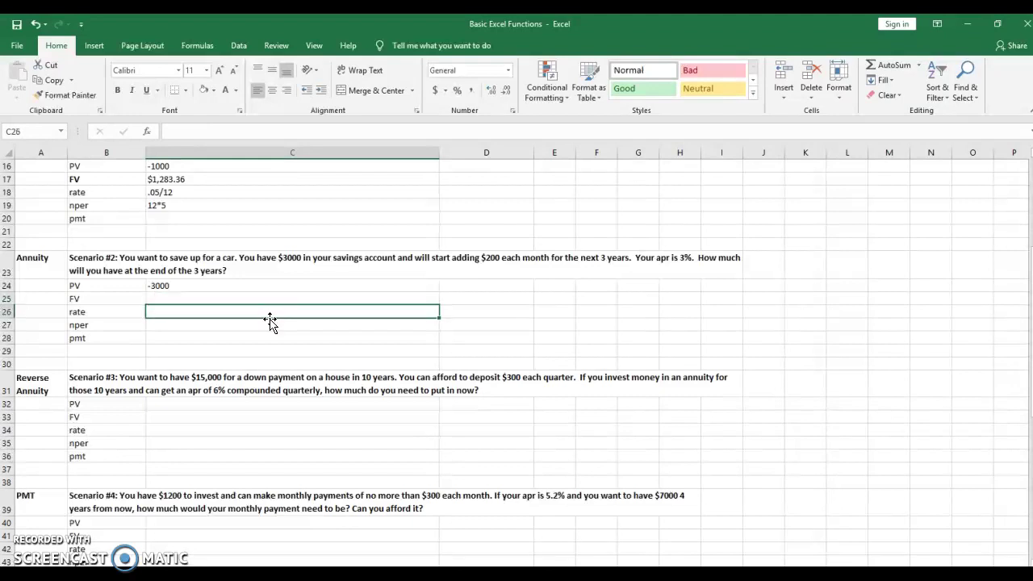
text(.03/)
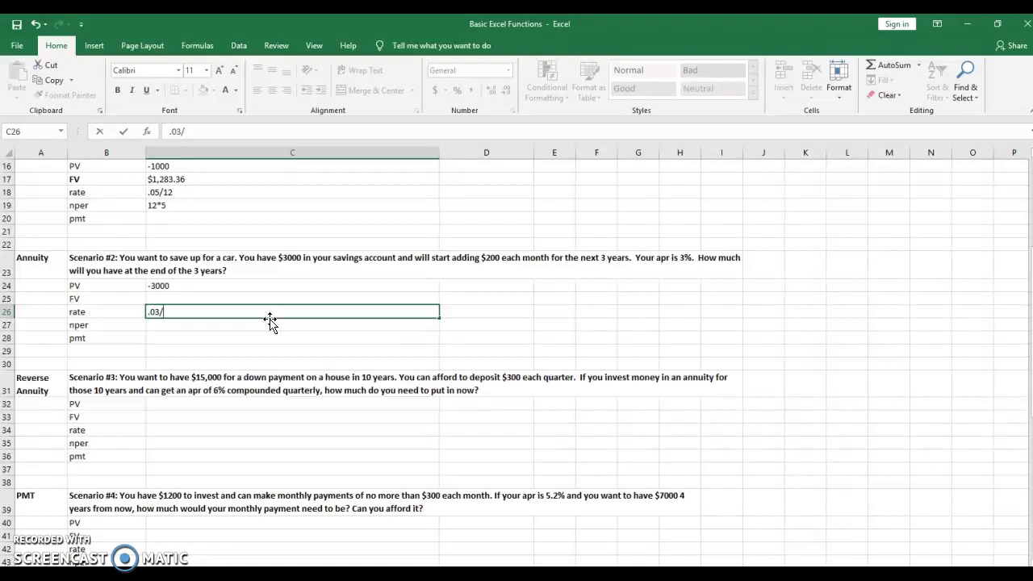
text(12)
key(Return)
text(12)
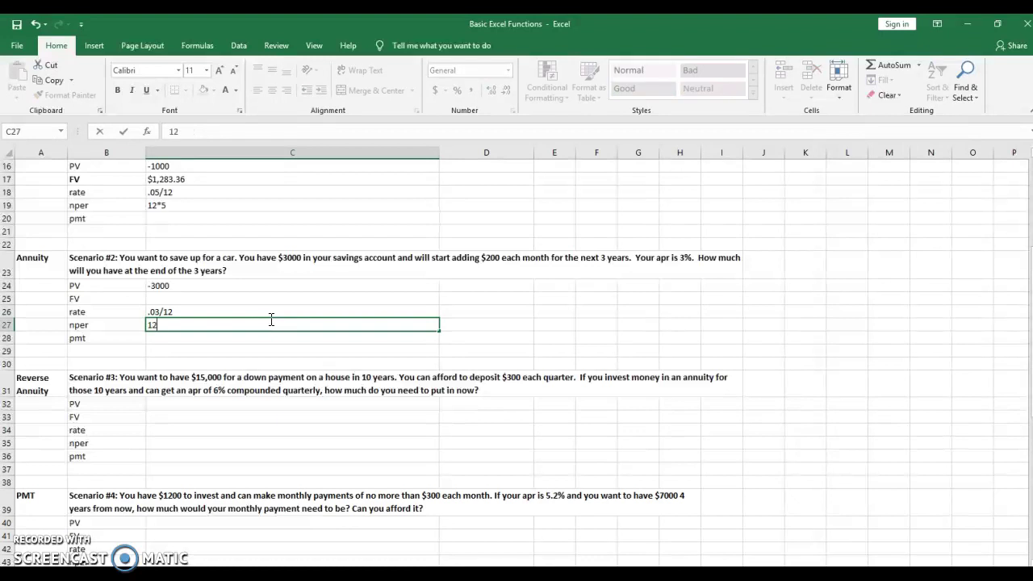
text(*3)
key(Return)
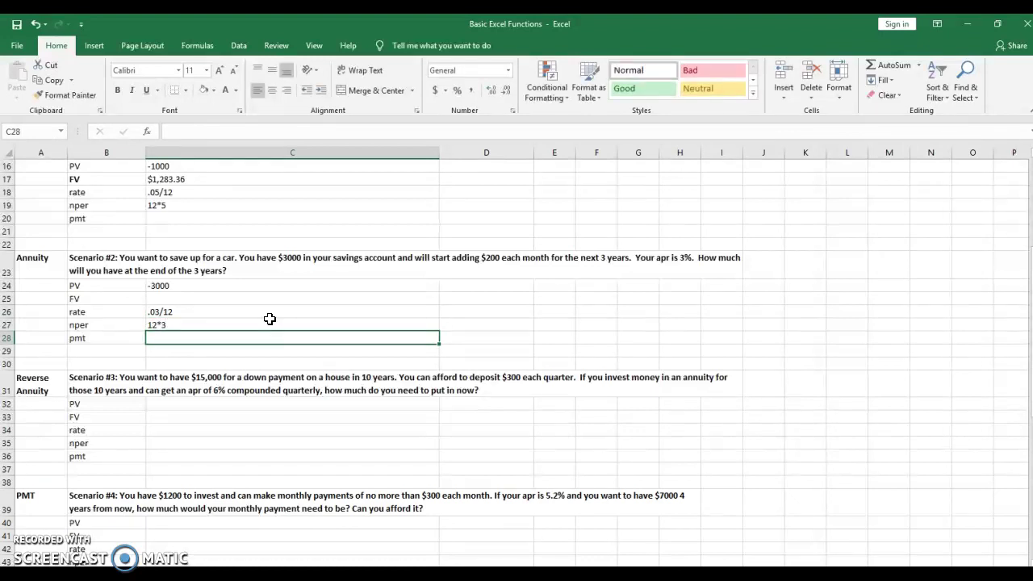
text(-200)
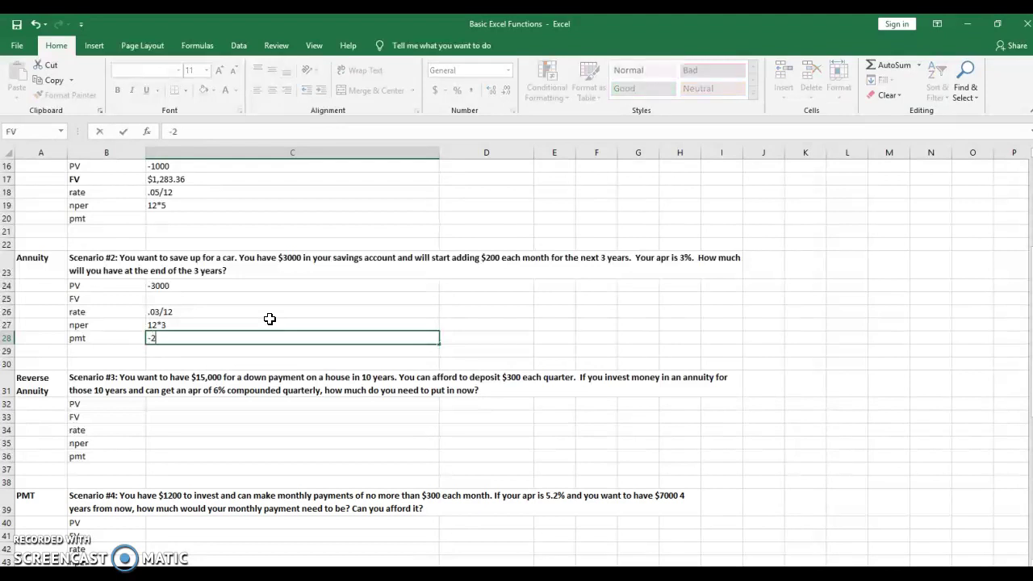
key(Return)
Insert the FV function from the Financial category into Scenario #2's FV cell, C25.
key(Up)
key(Up)
key(Up)
key(Up)
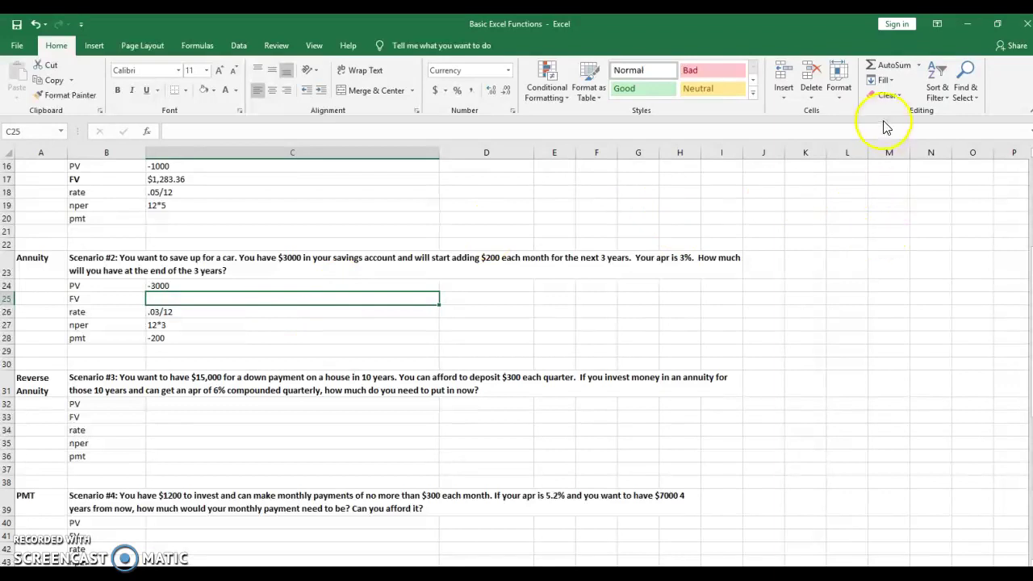
click(918, 67)
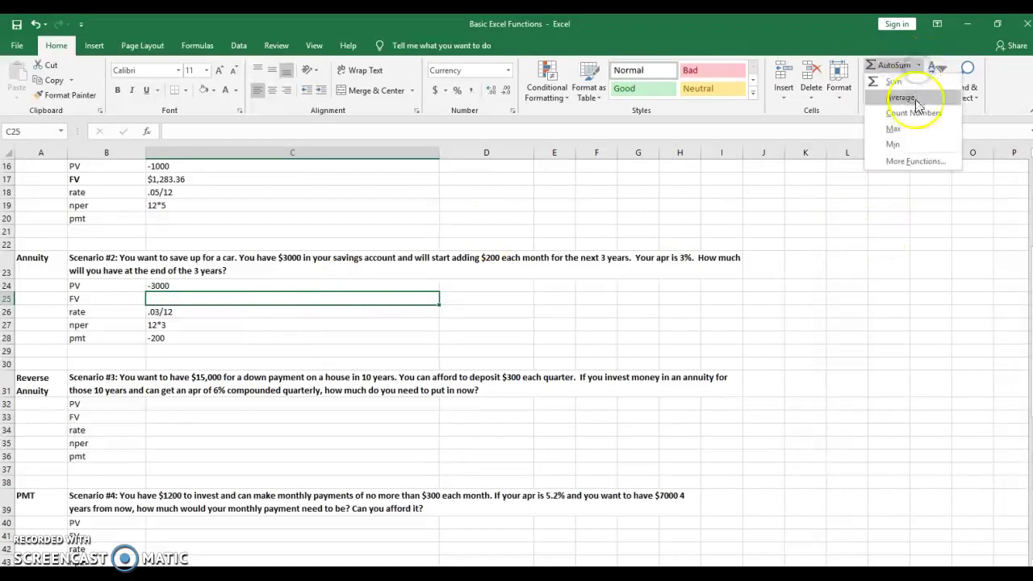
click(904, 161)
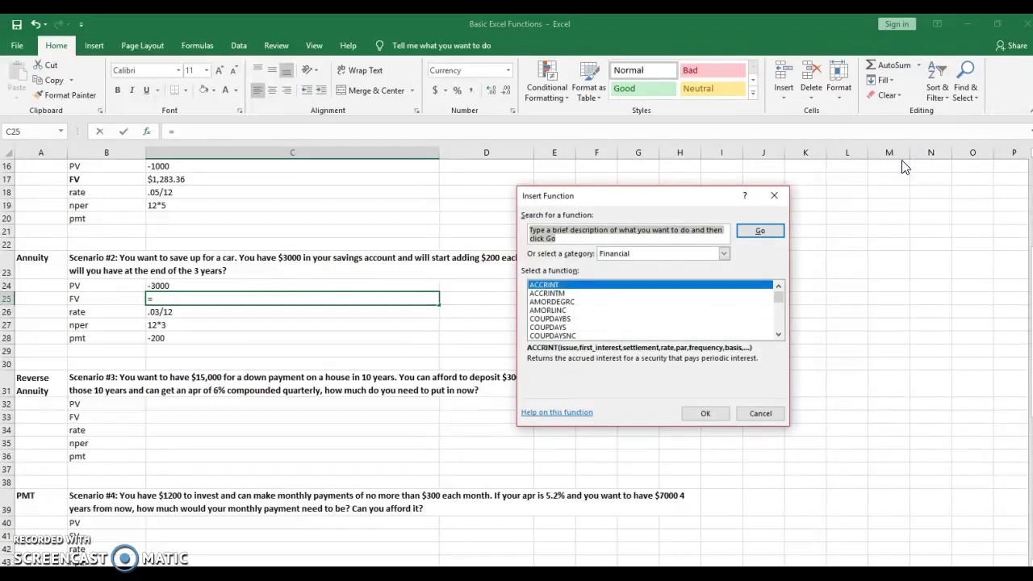
click(778, 317)
click(779, 317)
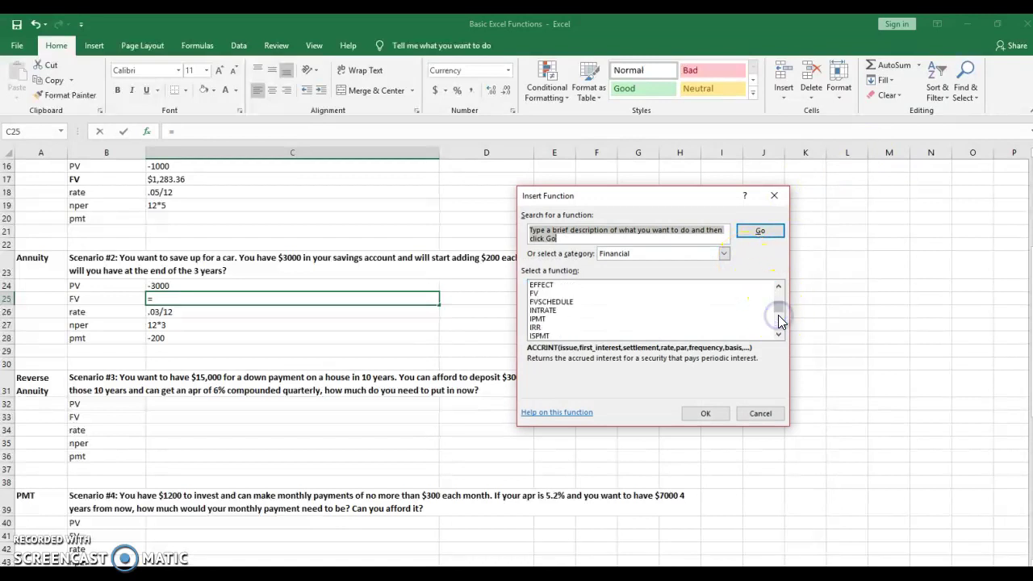
click(553, 294)
click(697, 416)
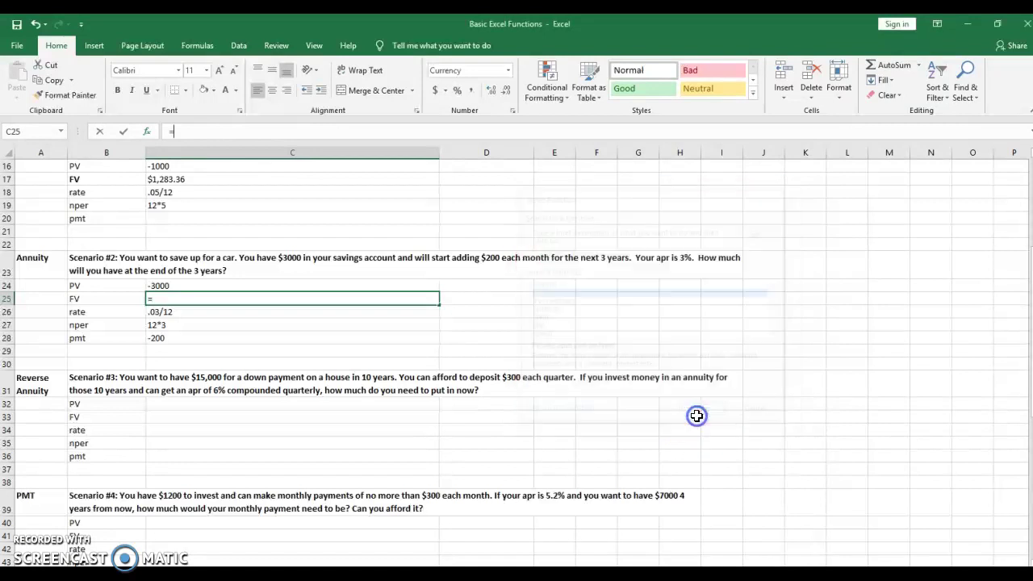
Complete the FV function with Rate .03/12, Nper 12*3, Pmt -200 and Pv -3000, leaving Type blank.
text(.03/12)
click(578, 255)
text(12*3)
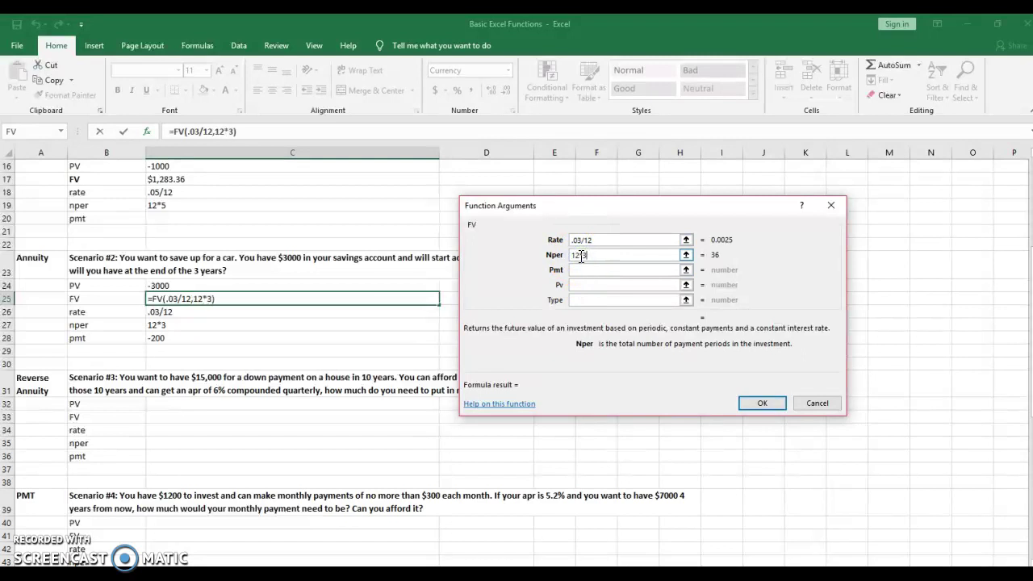
click(582, 270)
text(-)
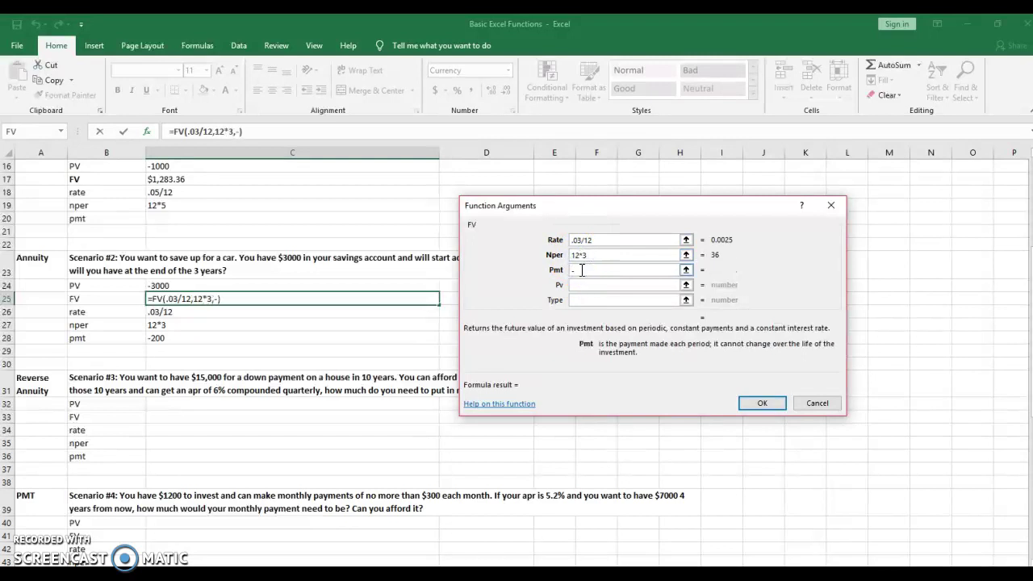
text(200)
click(585, 284)
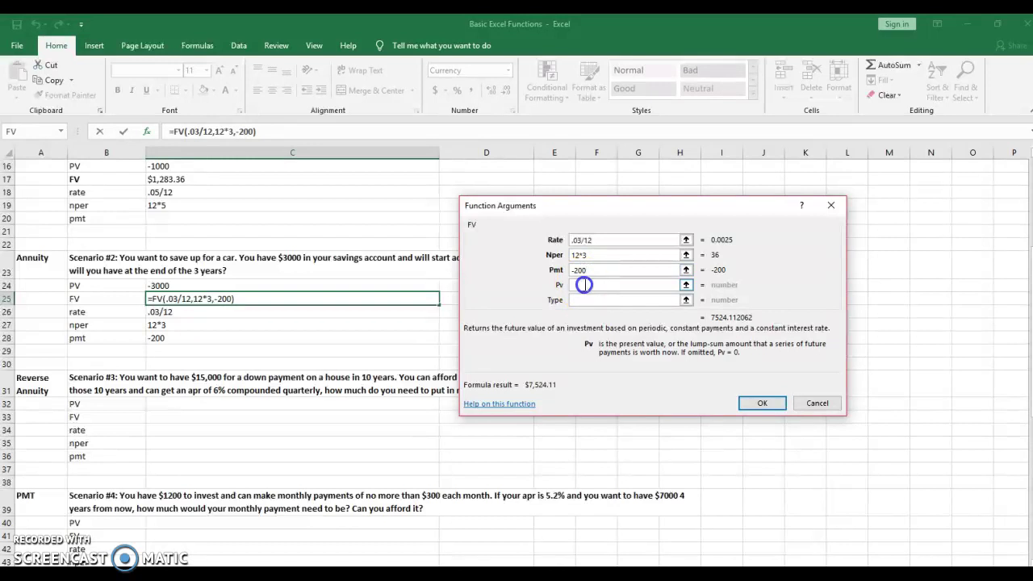
text(-3000)
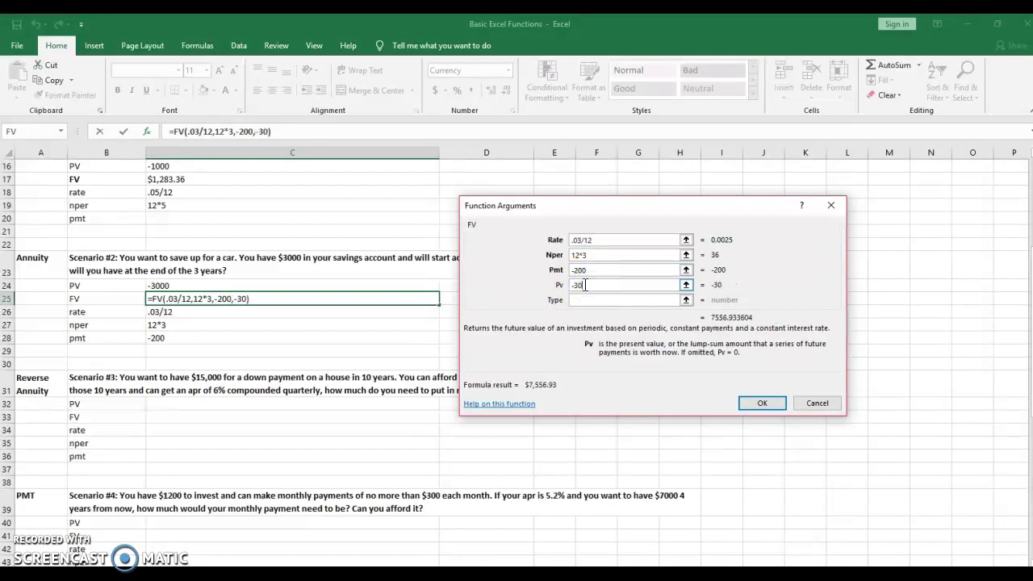
click(761, 402)
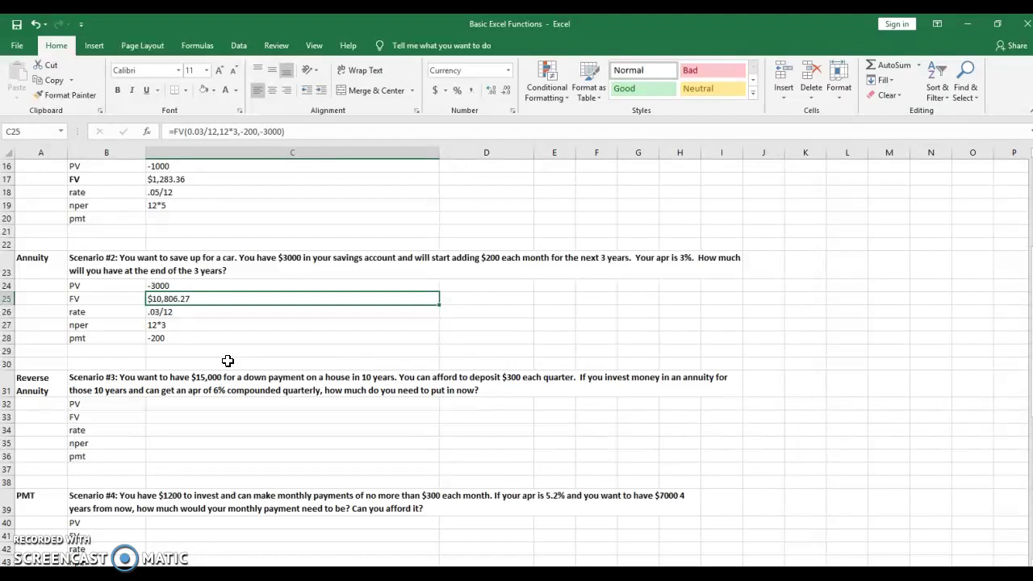
Enter 0 as the PV for Scenario #3 in cell C32.
click(51, 390)
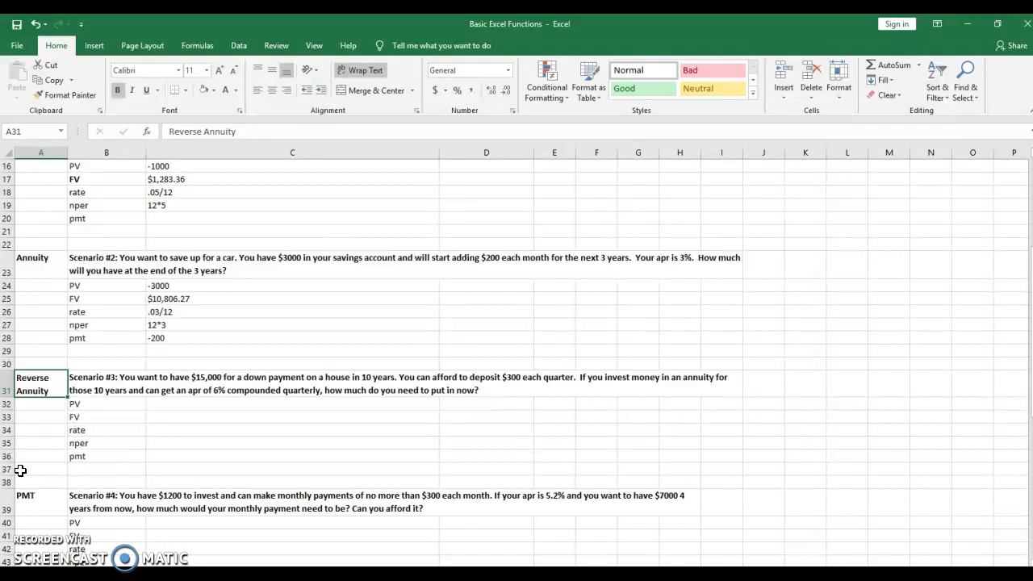
key(Down)
key(Right)
key(Right)
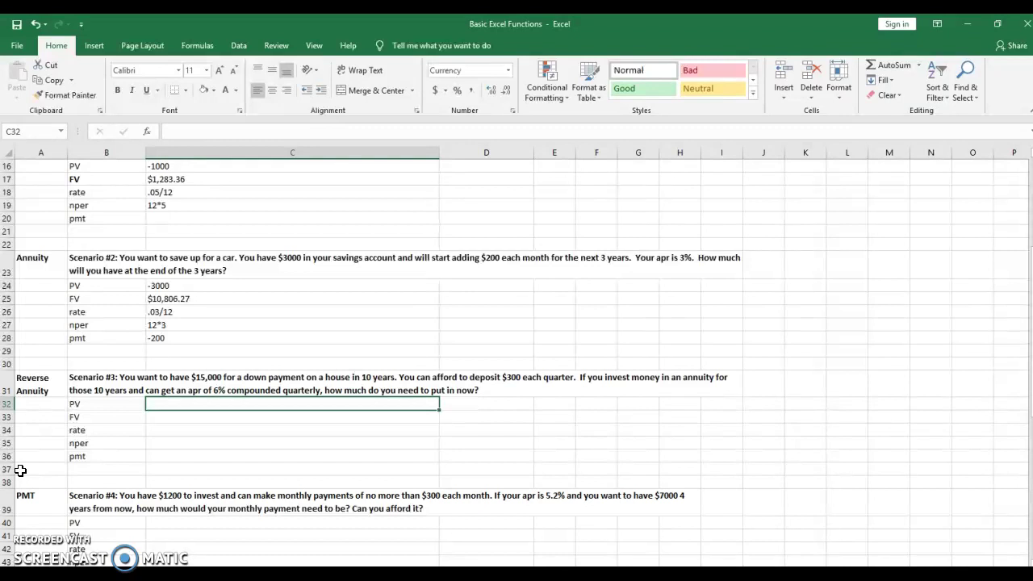
text(0)
key(Return)
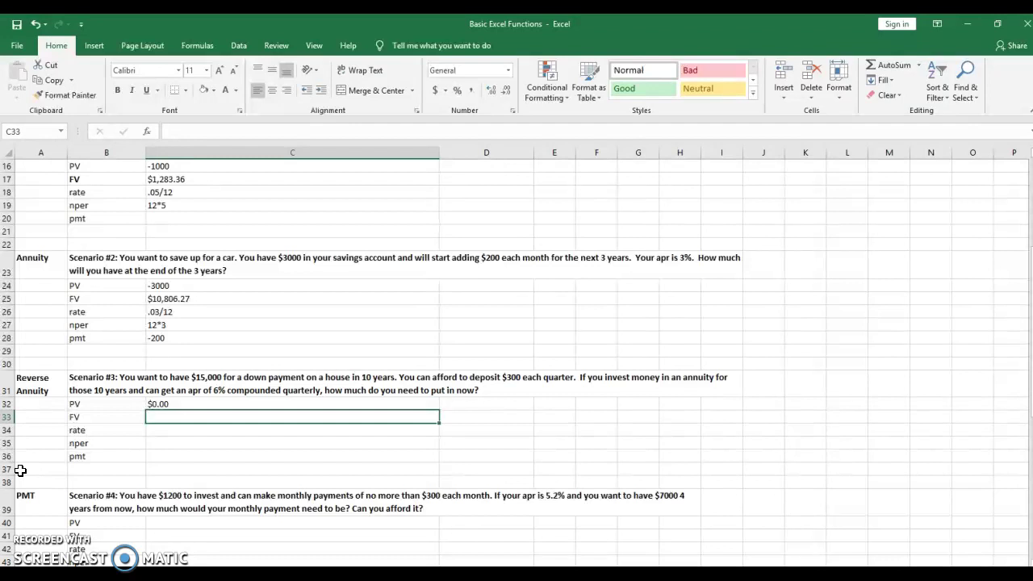
Enter 15000 as Scenario #3's FV in C33 and clear the PV value in C32.
text(15000)
key(Return)
key(Up)
key(Up)
key(Delete)
Fill in Scenario #3's rate as .06/4 in C34, nper as 4*10 in C35 and pmt as -300 in C36.
key(Down)
key(Down)
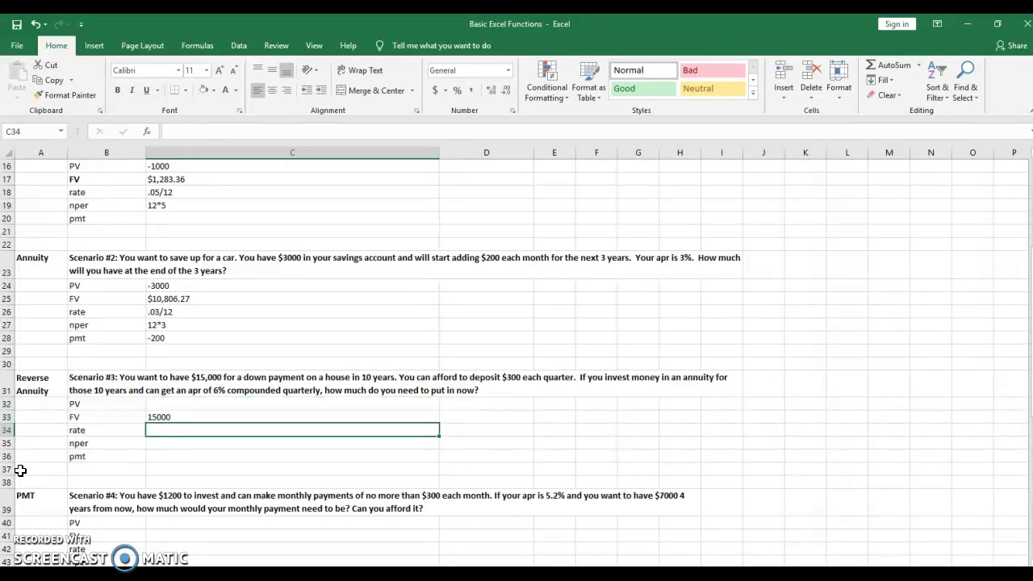
text(.06/)
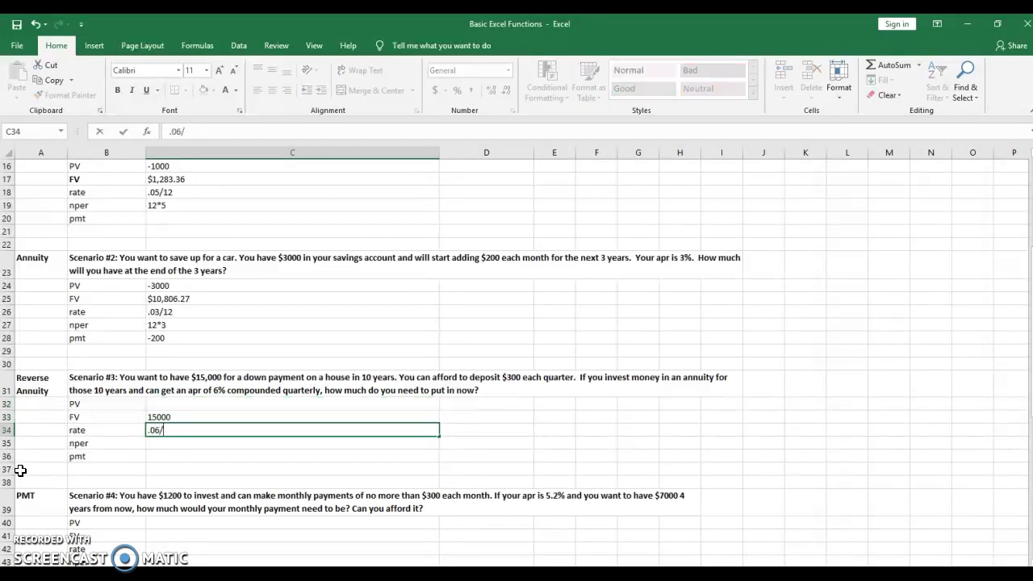
text(4)
key(Return)
text(4*)
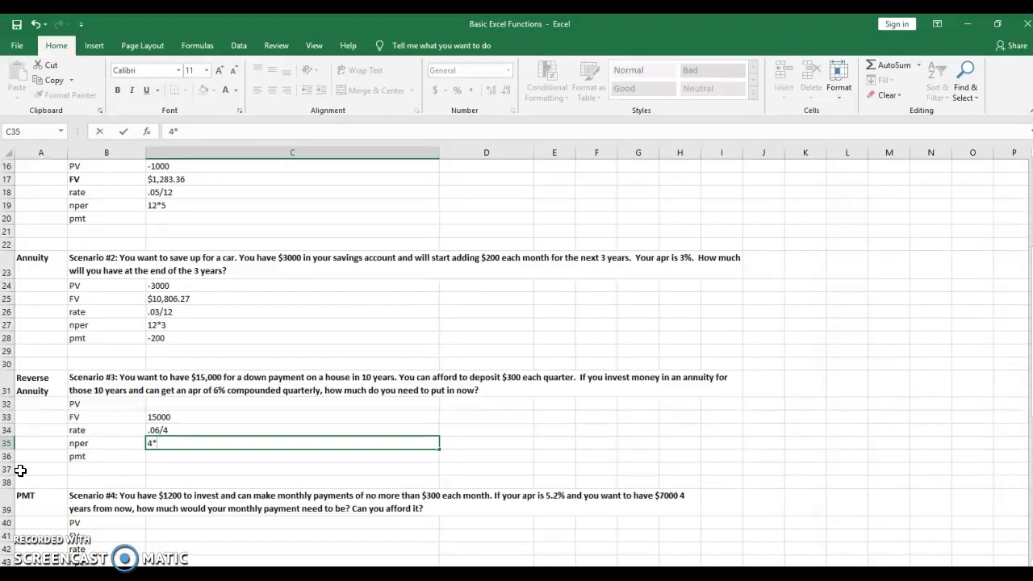
text(10)
key(Return)
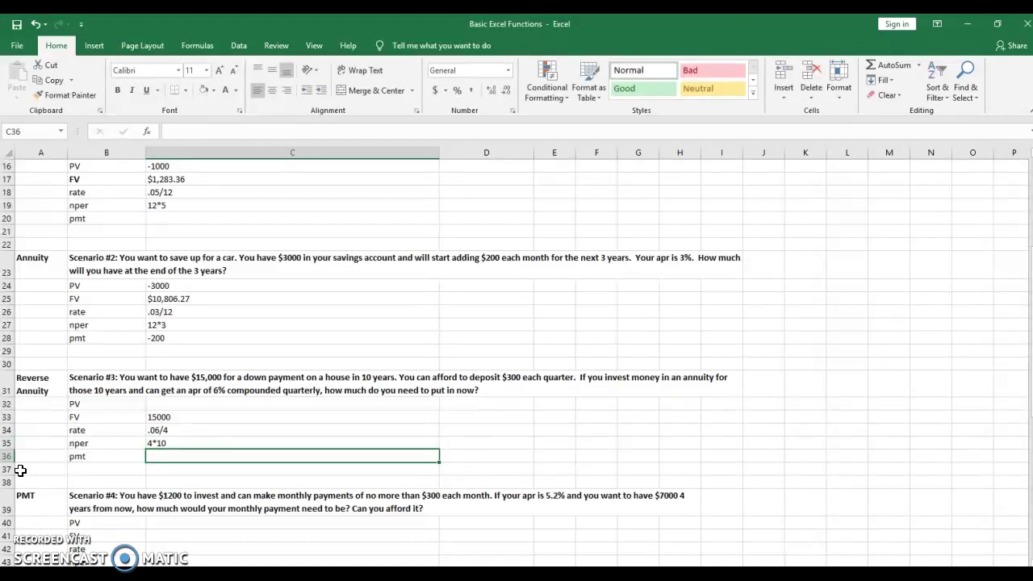
text(-300)
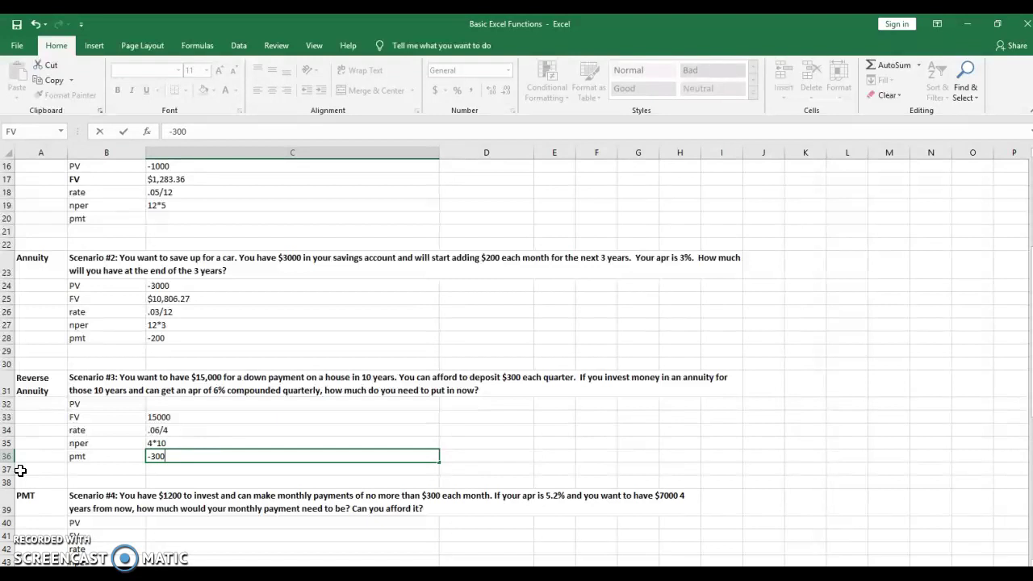
Insert the PV function from the Financial category into Scenario #3's PV cell, C32.
key(Up)
key(Up)
key(Up)
key(Up)
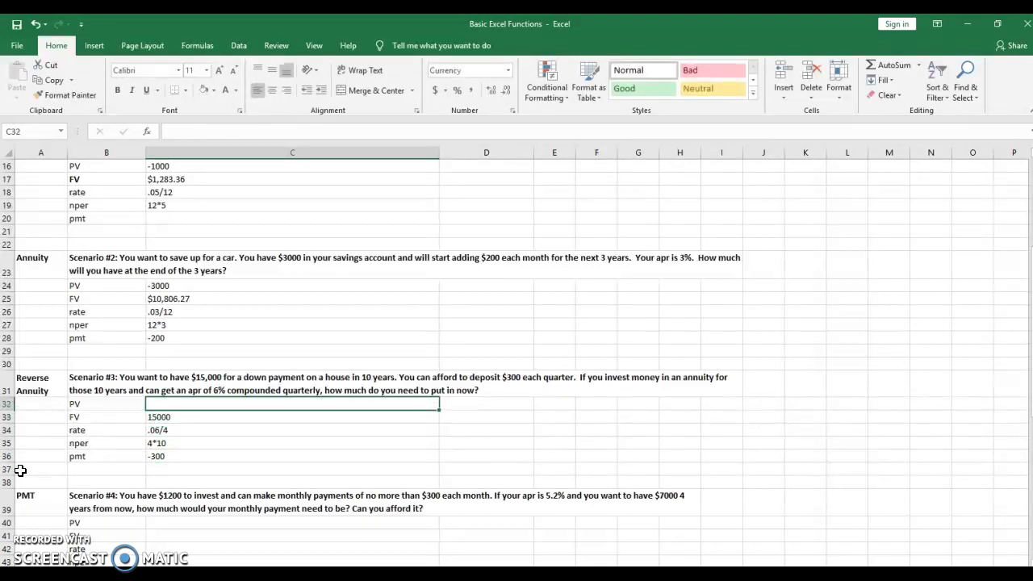
click(919, 69)
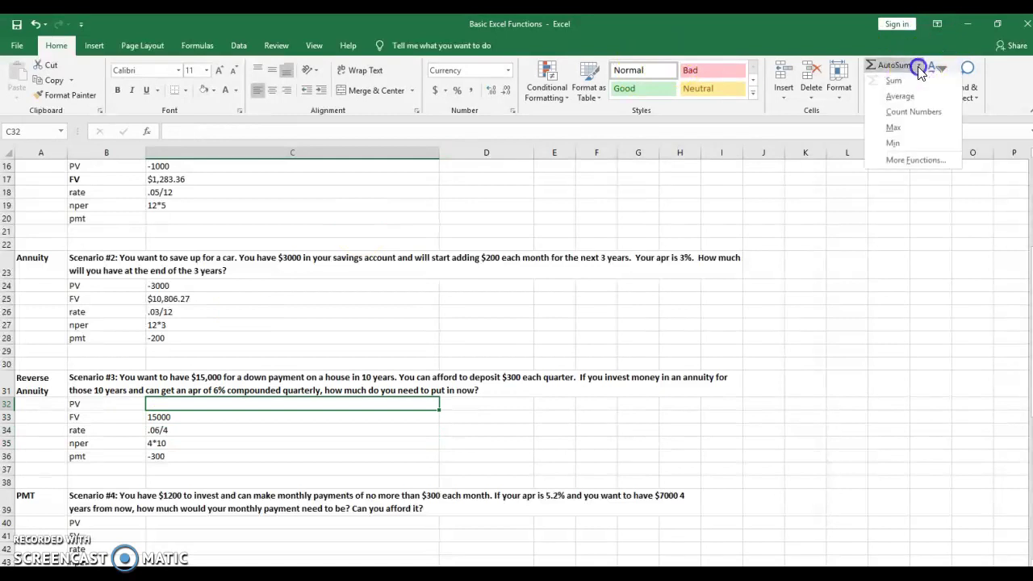
click(907, 160)
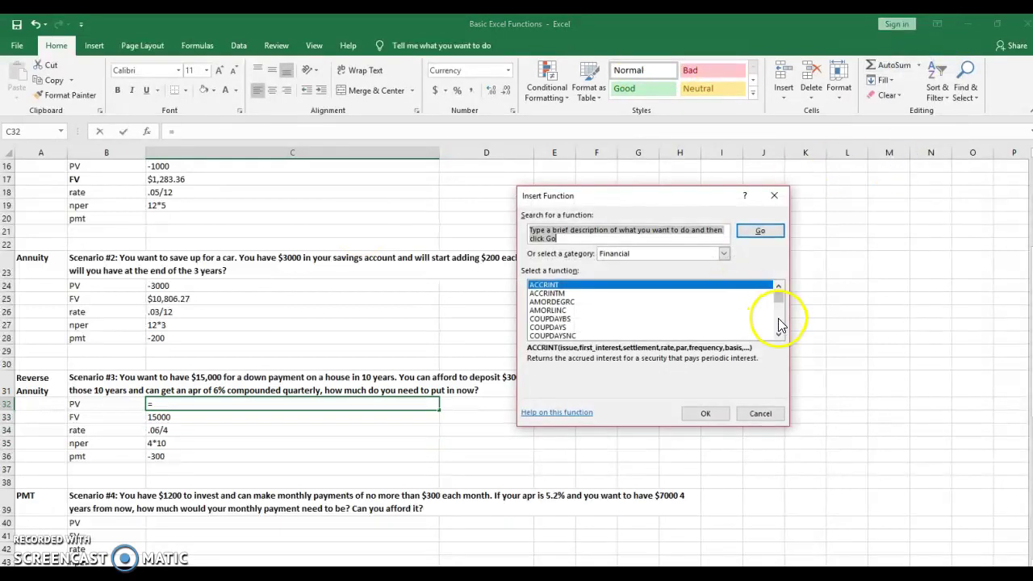
click(780, 323)
click(780, 322)
click(779, 323)
click(779, 323)
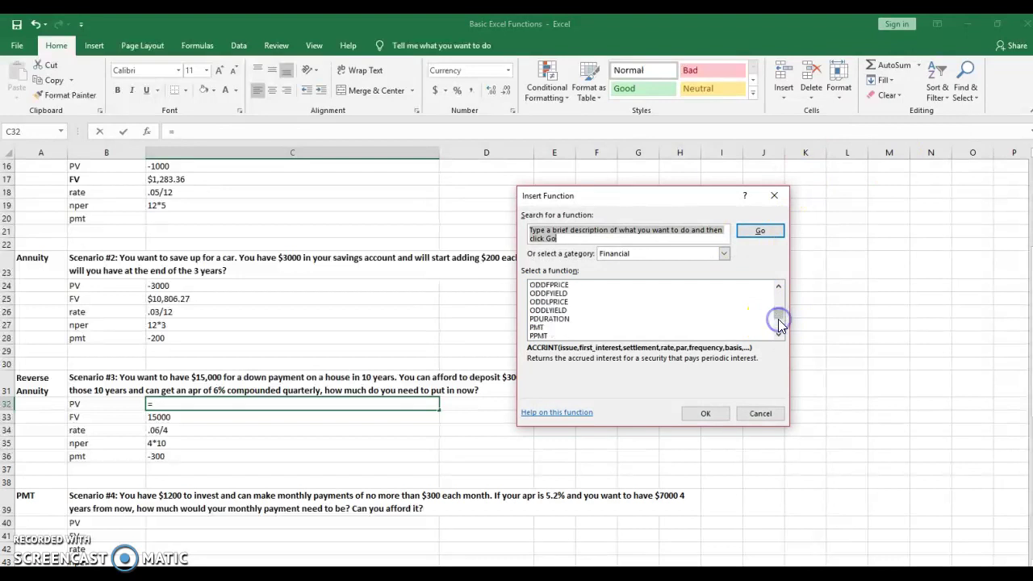
click(779, 335)
click(779, 335)
click(779, 335)
click(779, 335)
click(539, 327)
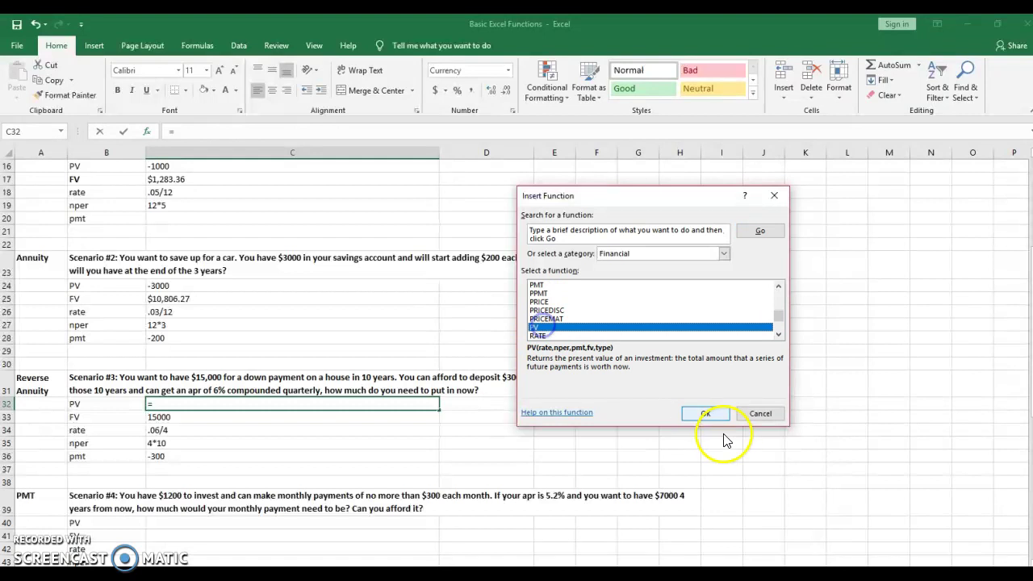
click(715, 413)
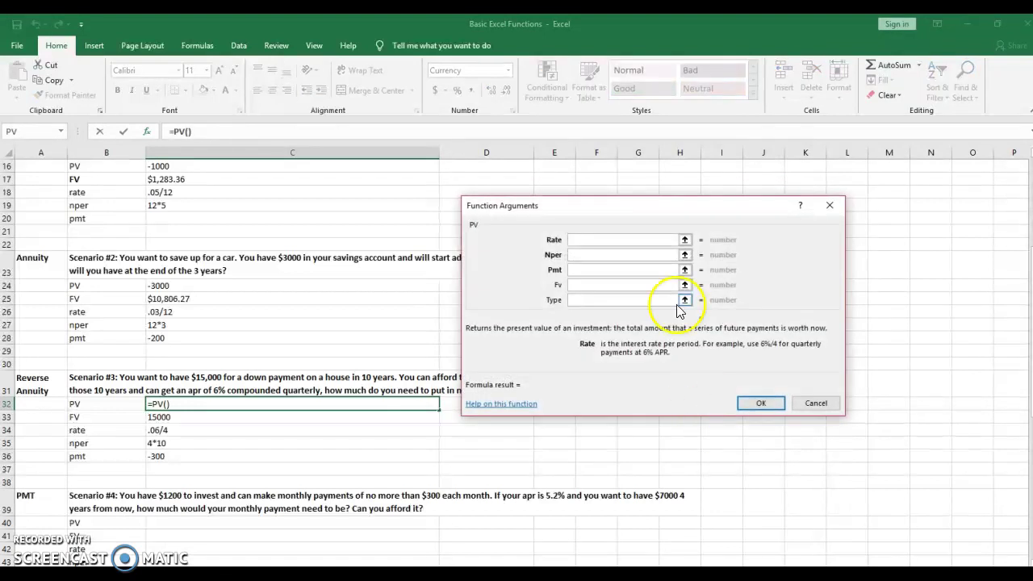
Complete the PV function with Rate .06/4, Nper 4*10, Pmt -300 and Fv 15000, leaving Type blank.
text(.06/4)
click(608, 248)
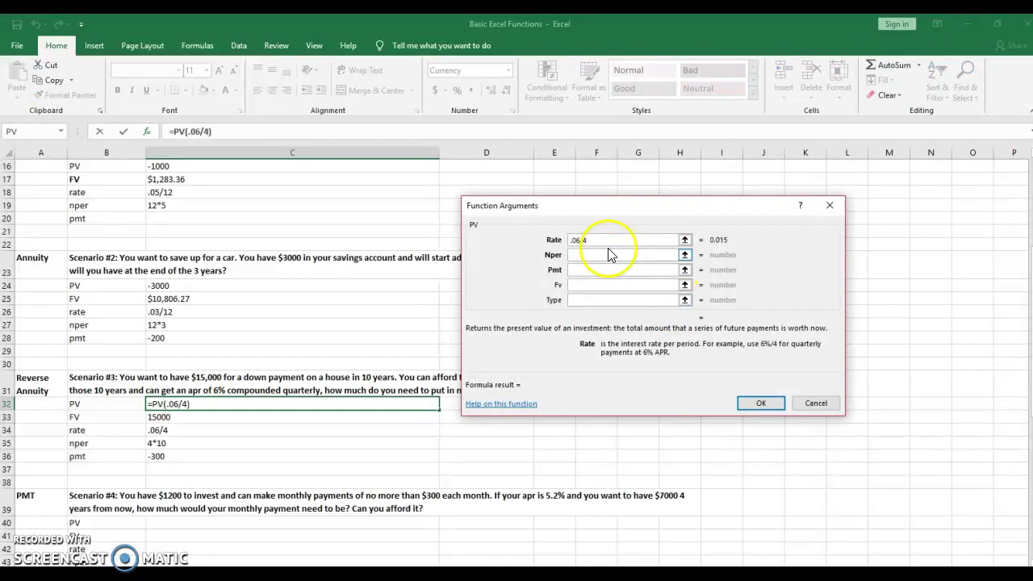
text(4*10)
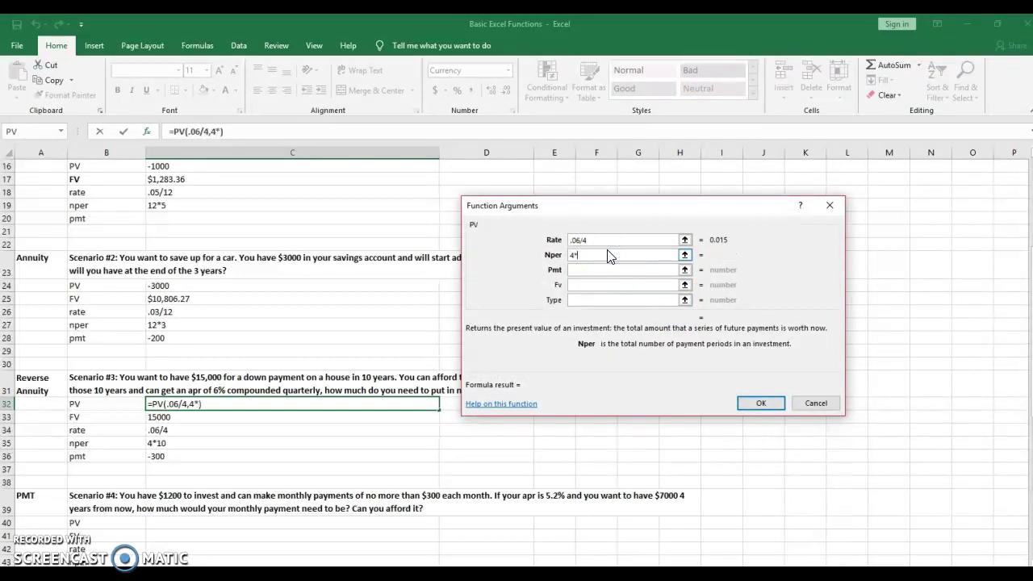
click(601, 270)
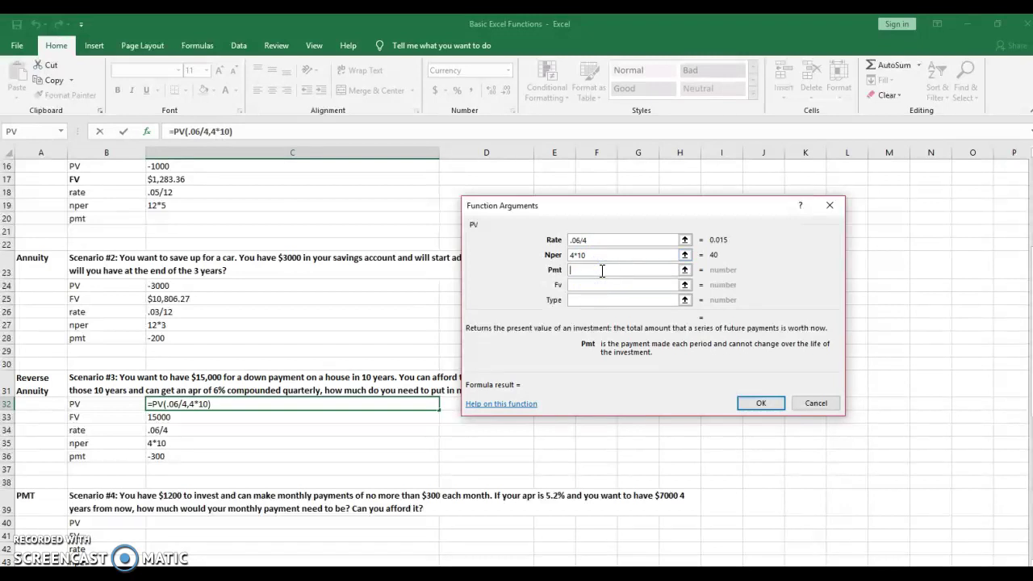
text(-300)
click(597, 285)
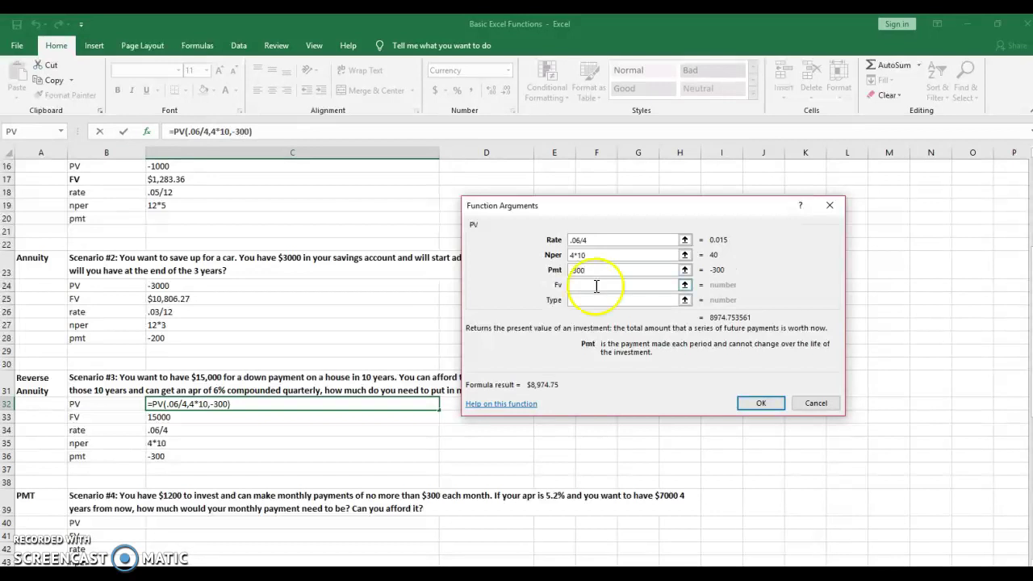
text(15000)
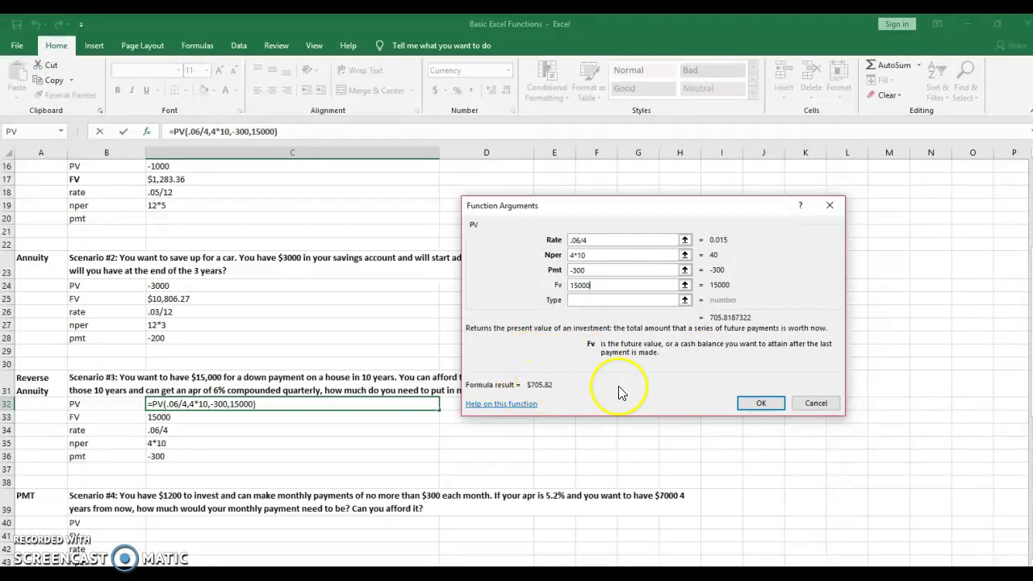
click(771, 404)
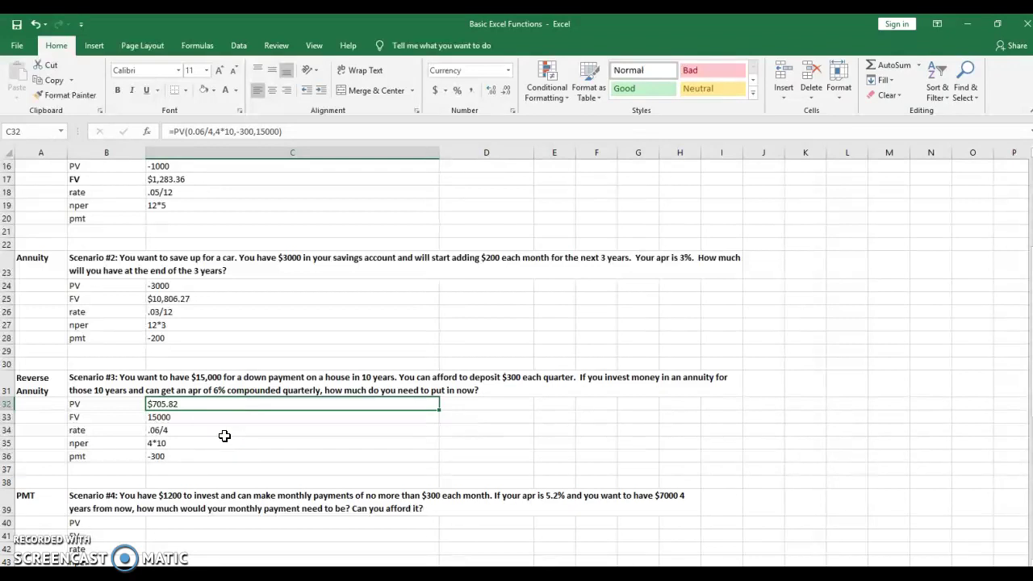
Examine Scenario #4's PMT question and its empty PV, FV, rate, nper and pmt rows, ending on cell C40.
key(Down)
key(Down)
key(Down)
key(Down)
key(Down)
key(Down)
key(Down)
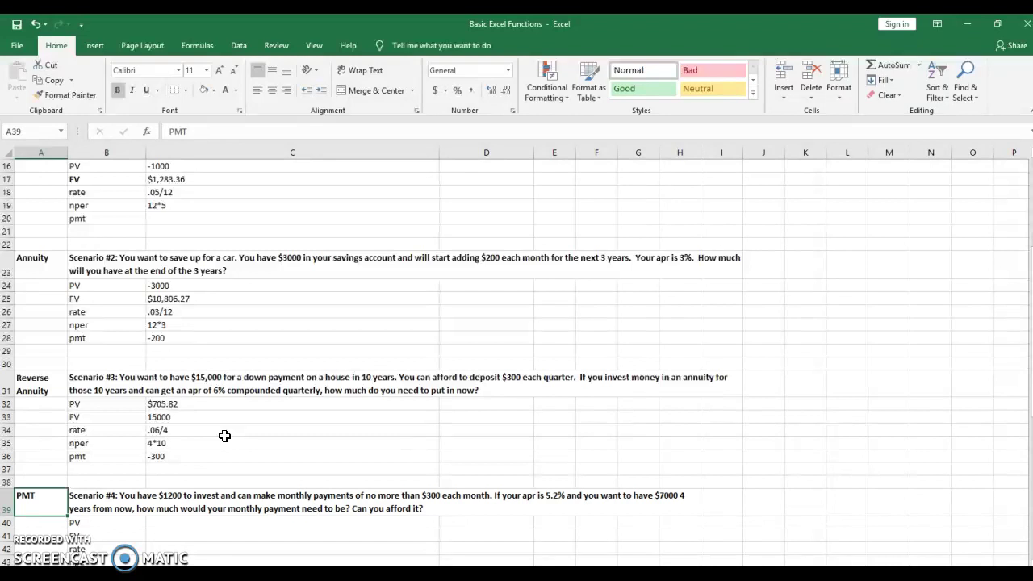
key(Down)
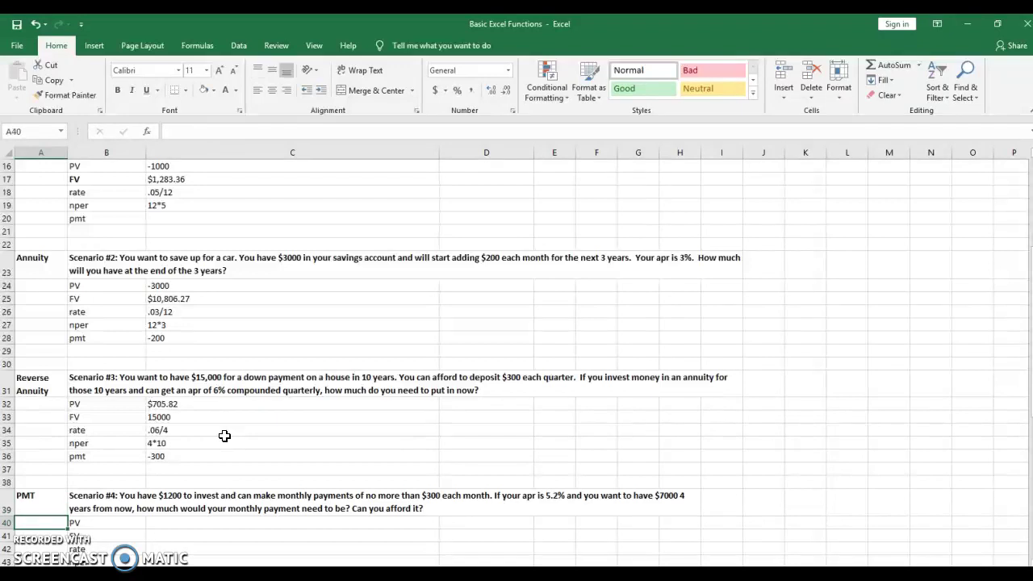
key(Right)
key(Right)
key(Down)
key(Down)
key(Down)
key(Down)
key(Down)
key(Down)
key(Down)
key(Down)
key(Down)
key(Down)
key(Up)
key(Up)
key(Up)
key(Up)
key(Up)
key(Up)
key(Up)
key(Up)
key(Up)
key(Up)
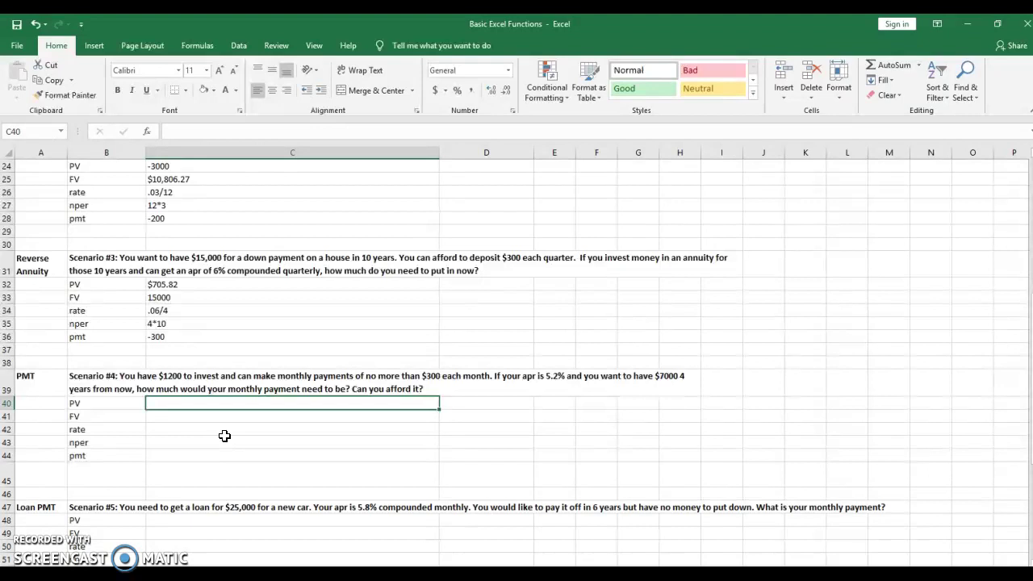
Enter Scenario #4's known variables: PV -1200 in C40, FV 7000 in C41, rate .052/12 in C42 and nper 12*4 in C43.
text(-1200)
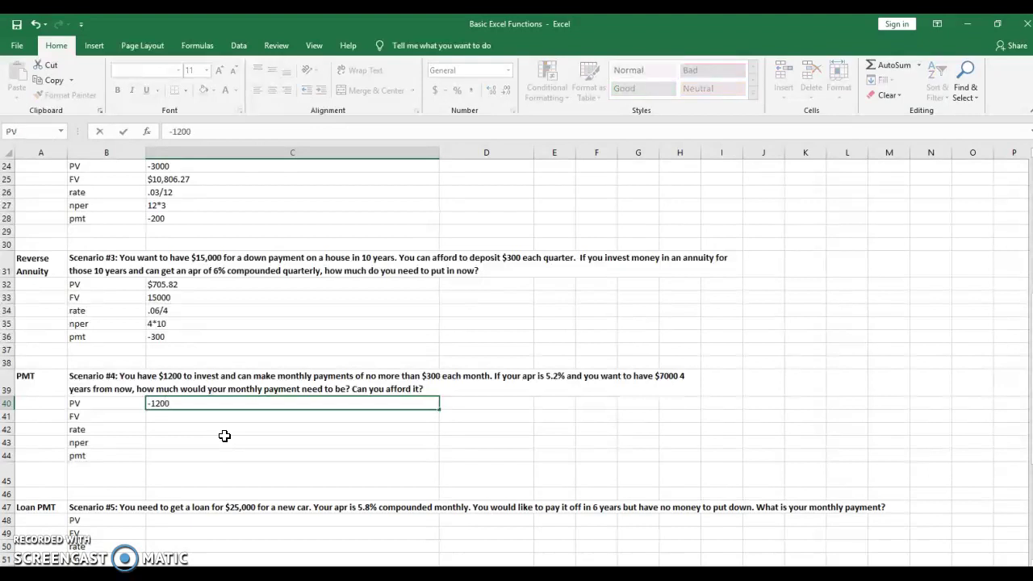
key(Return)
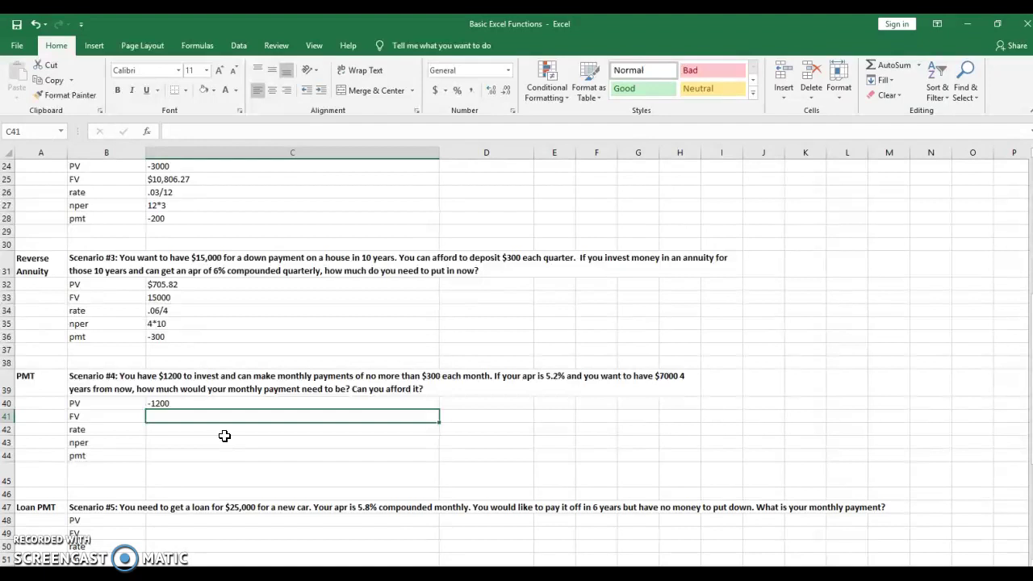
text(7000)
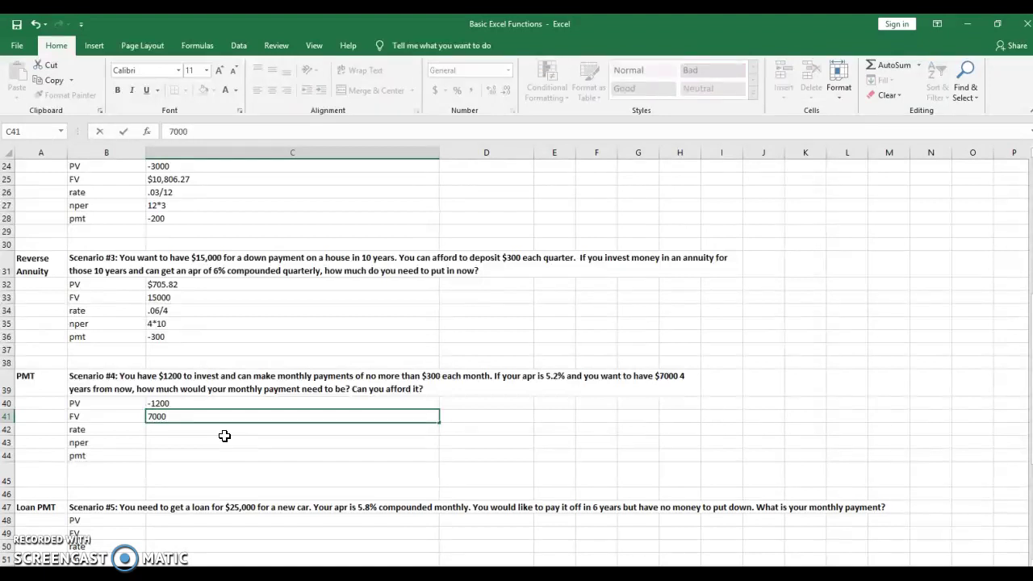
key(Return)
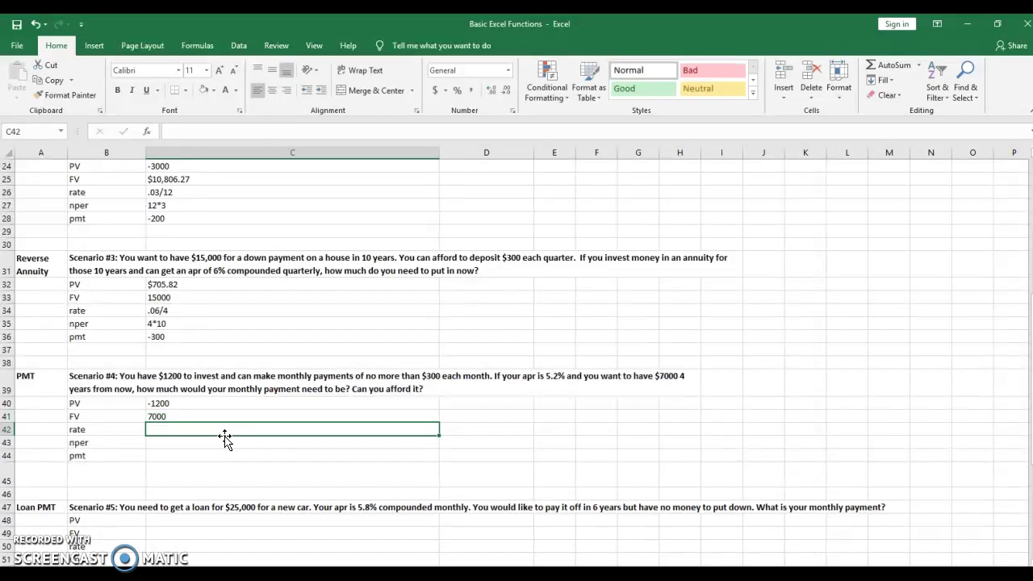
text(.)
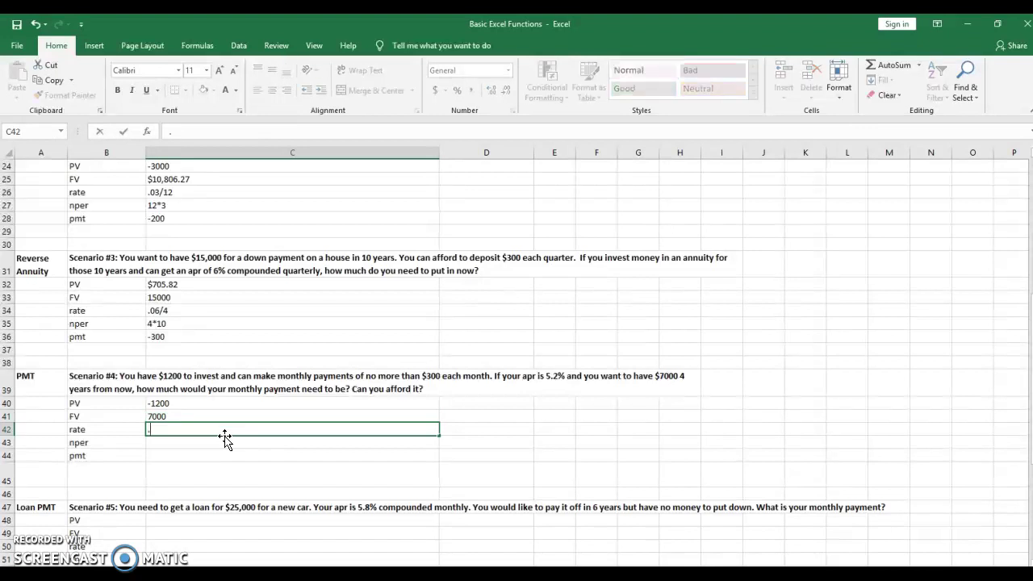
text(052/12)
key(Return)
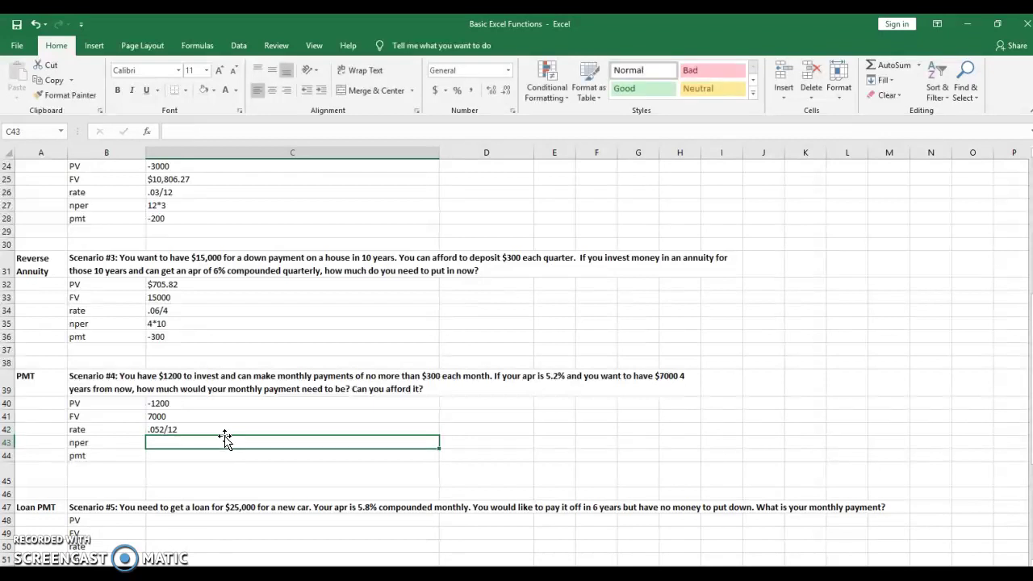
text(12*4)
key(Return)
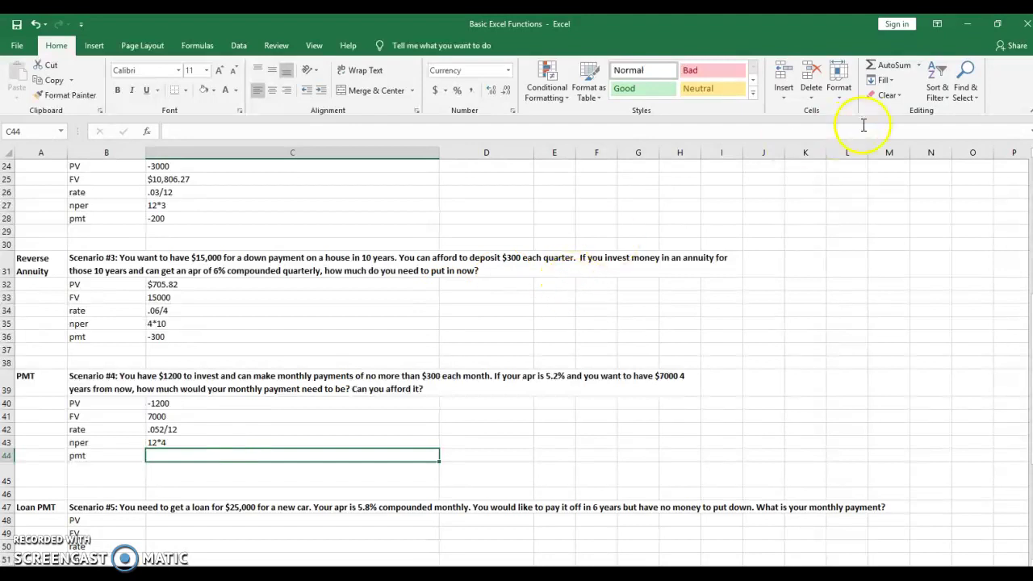
Insert the PMT function from the Financial category into Scenario #4's pmt cell, C44.
click(920, 66)
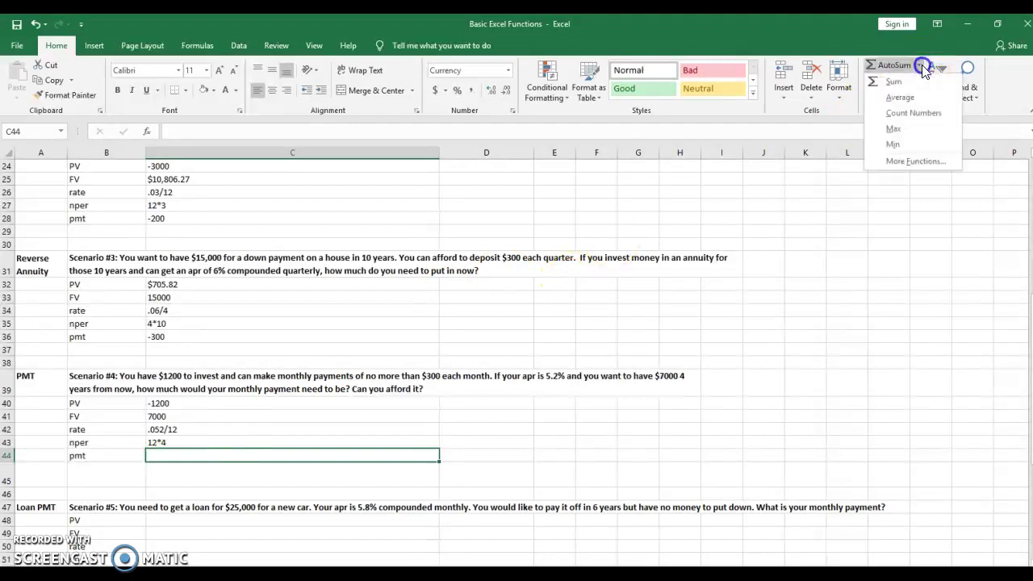
click(921, 161)
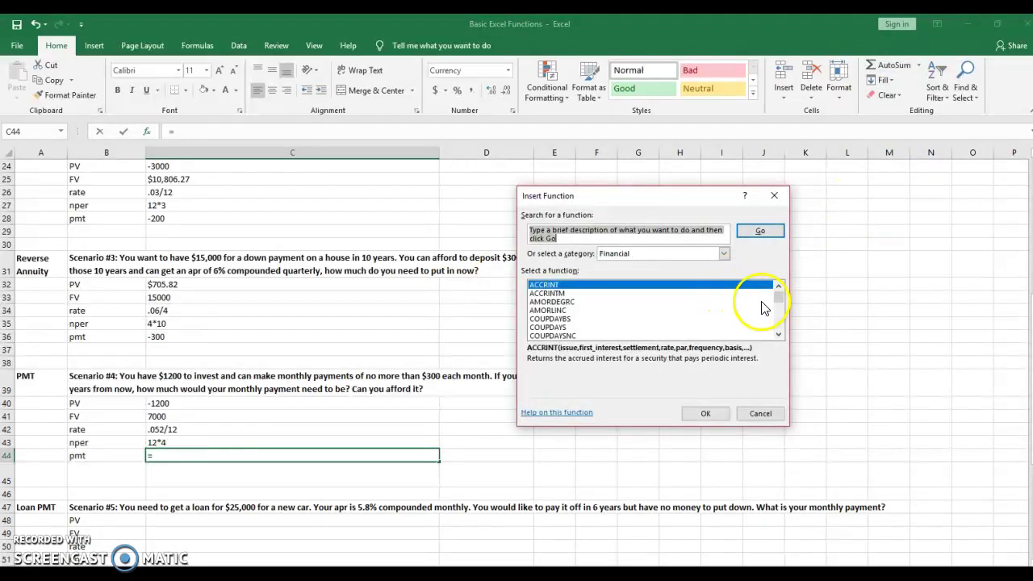
click(780, 324)
click(779, 324)
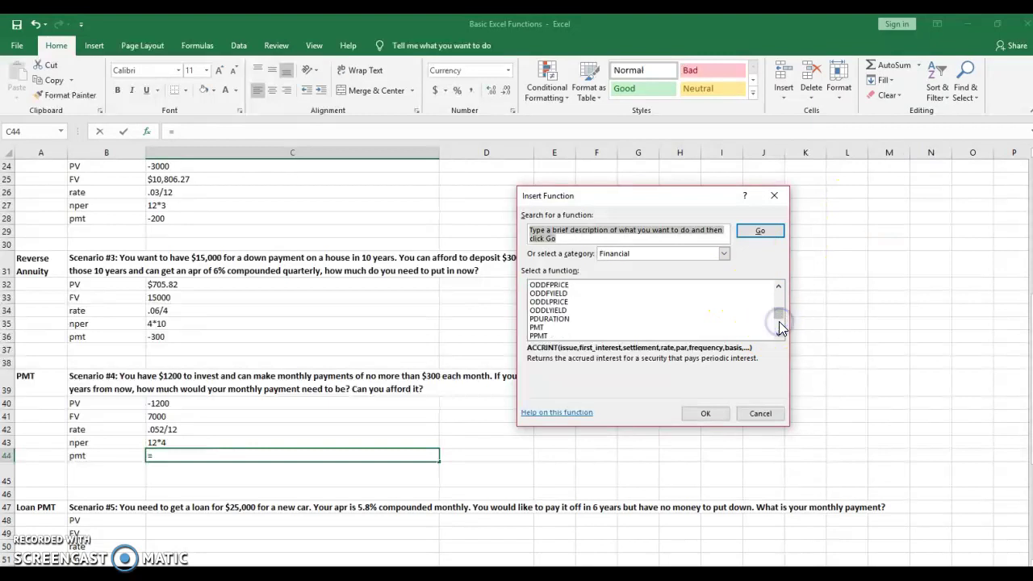
click(544, 326)
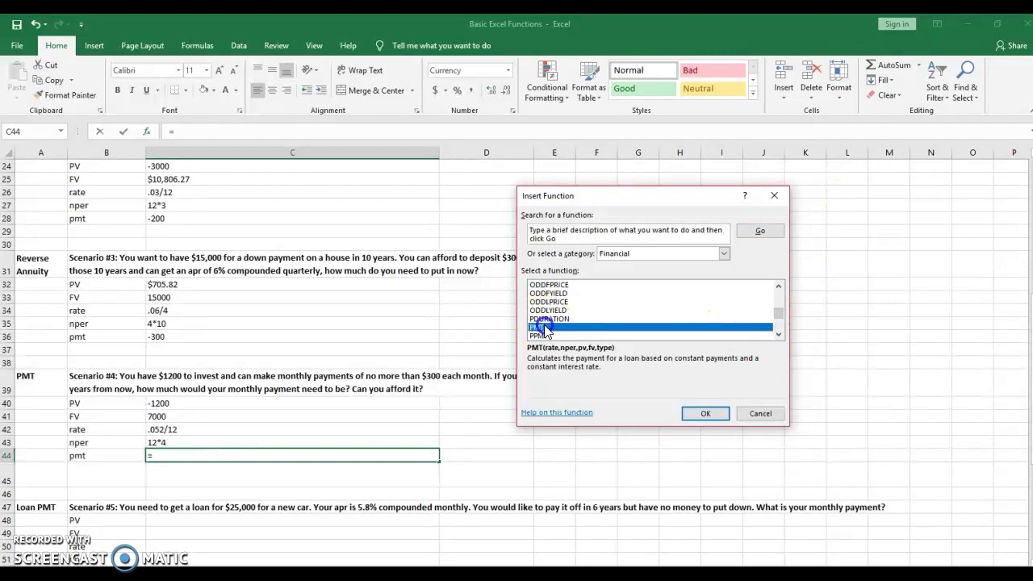
click(693, 414)
Complete the PMT function with Rate .052/12, Nper 12*4, Pv -1200 and Fv 7000, leaving Type blank.
click(583, 239)
text(.052/)
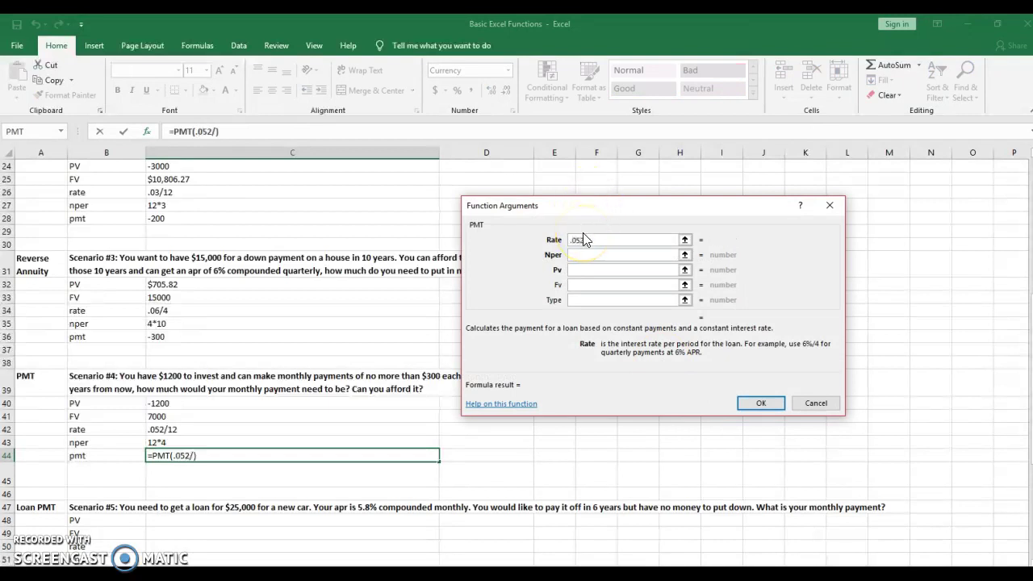
text(12)
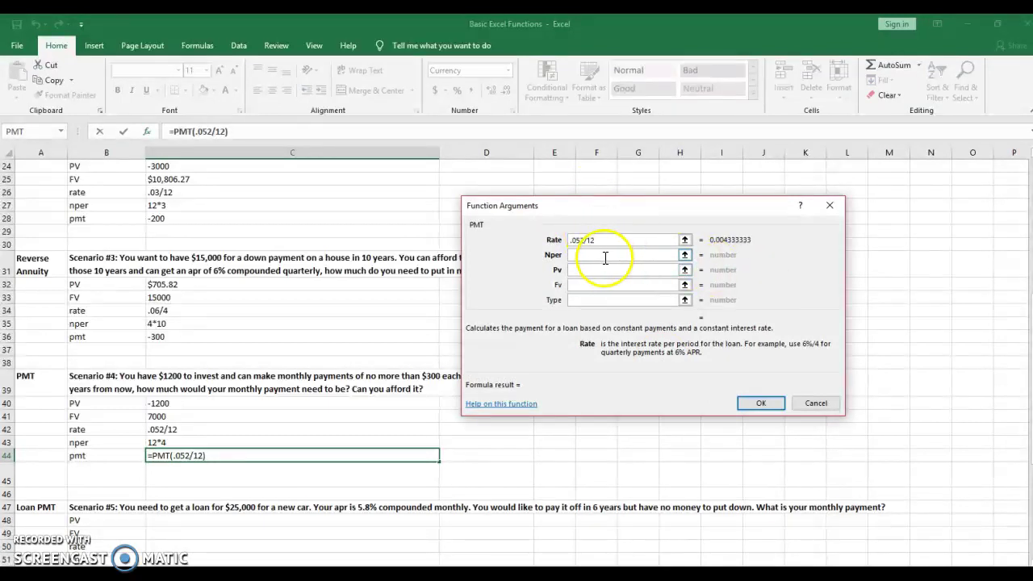
click(603, 258)
text(12/)
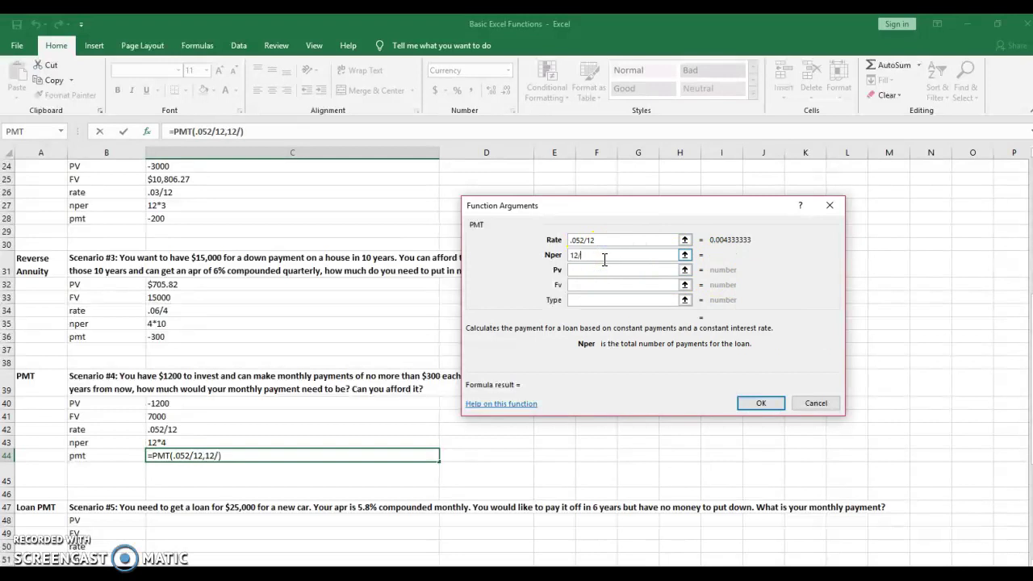
key(BackSpace)
text(*4)
click(599, 270)
text(-1200)
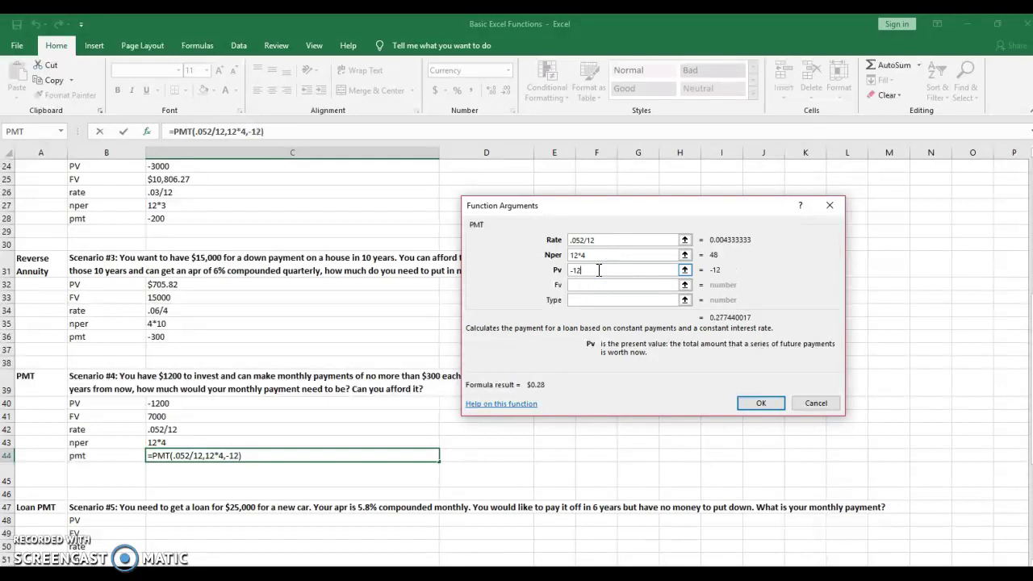
click(588, 283)
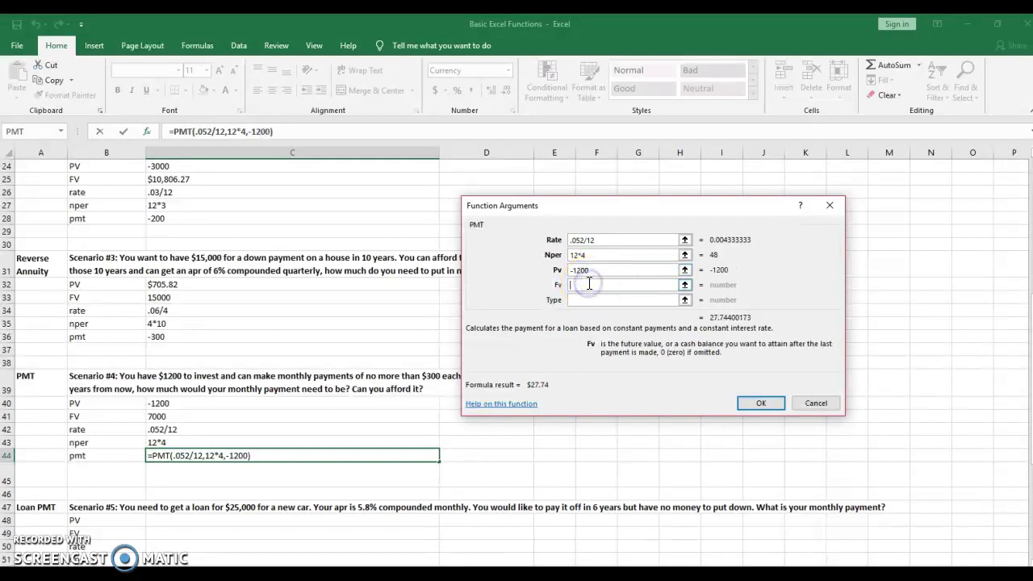
text(7000)
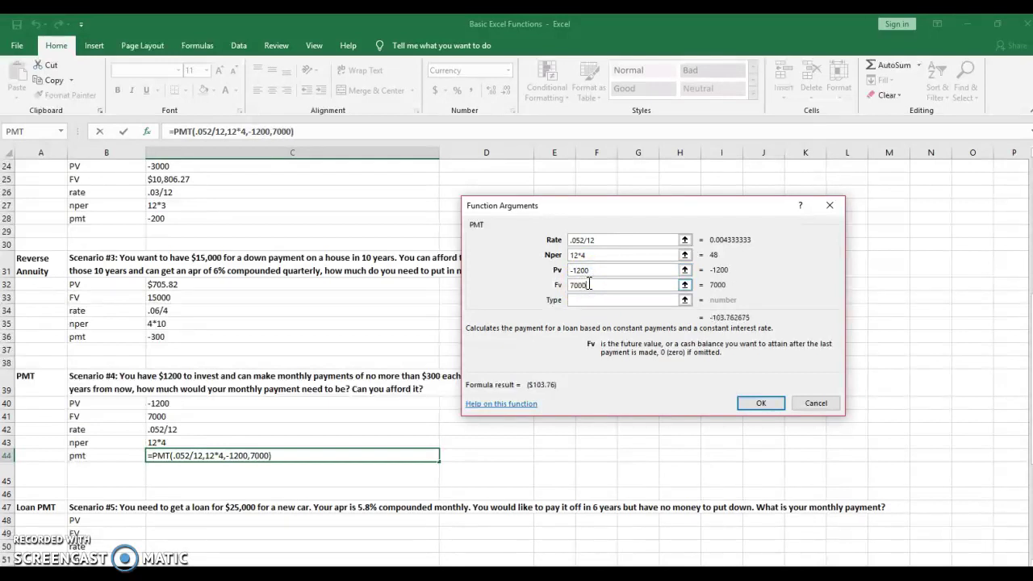
click(736, 413)
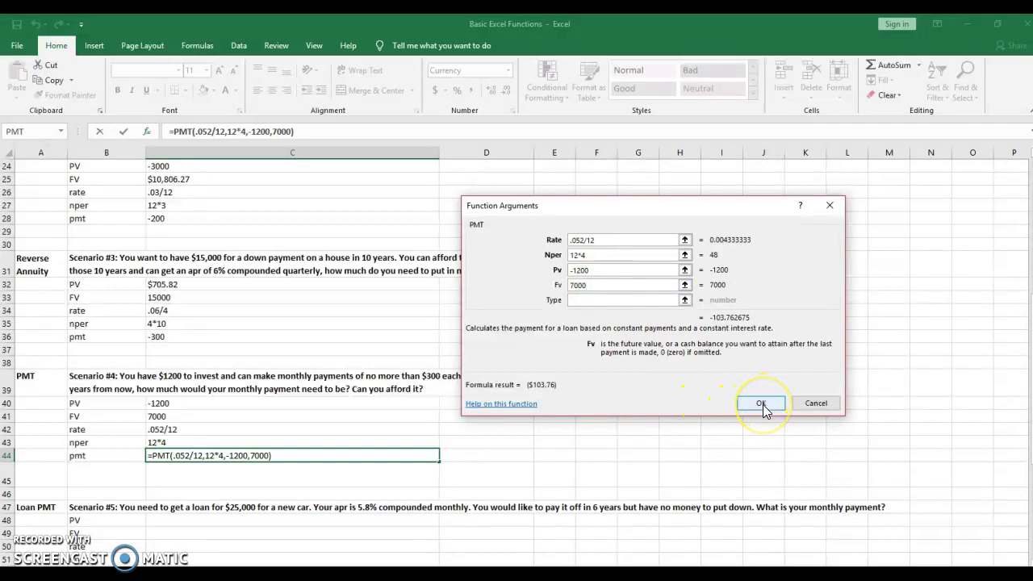
click(761, 405)
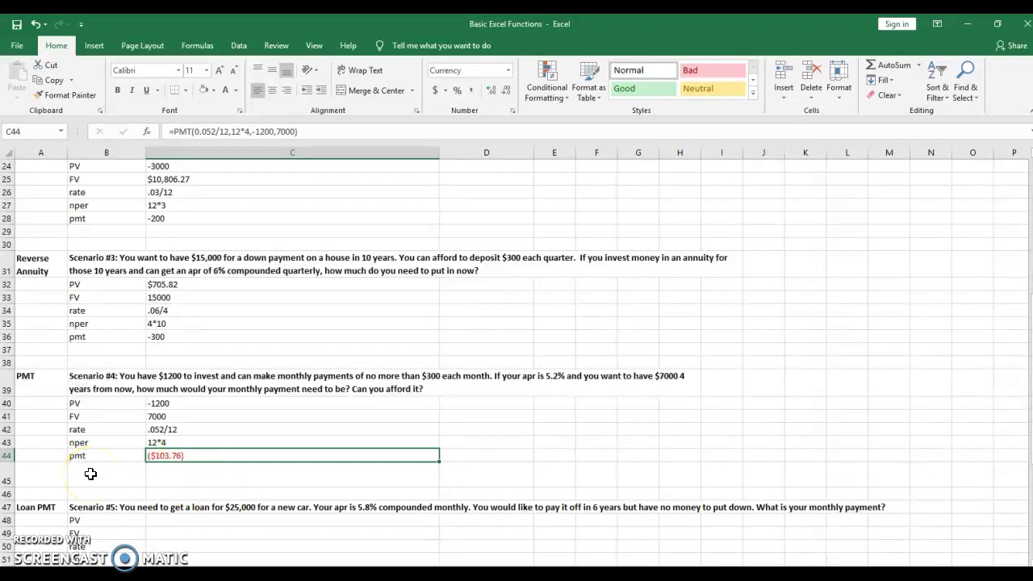
Examine Scenario #5's Loan PMT question and the remaining rows below it, returning to cell A47.
key(Down)
key(Down)
key(Down)
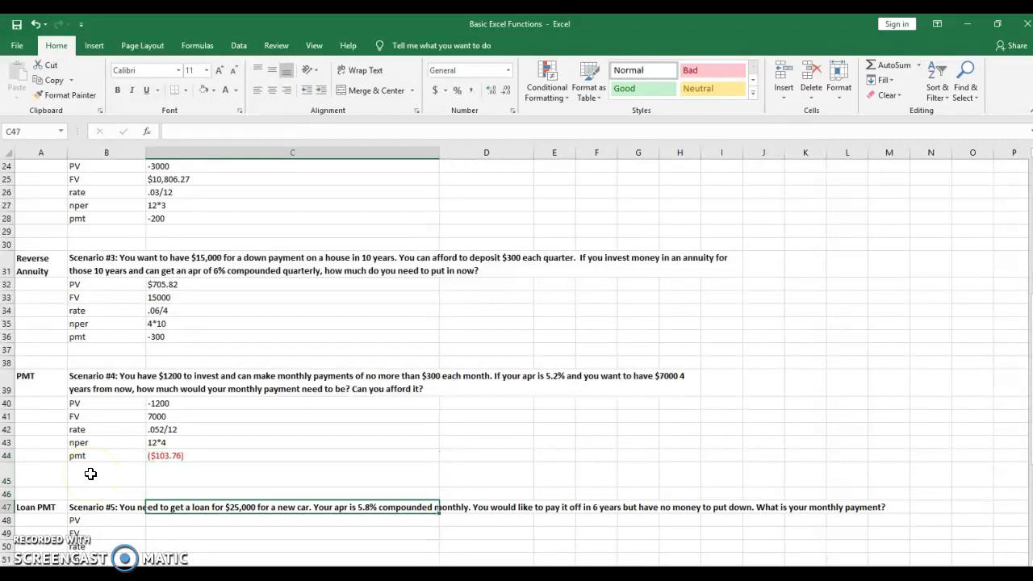
key(Left)
key(Left)
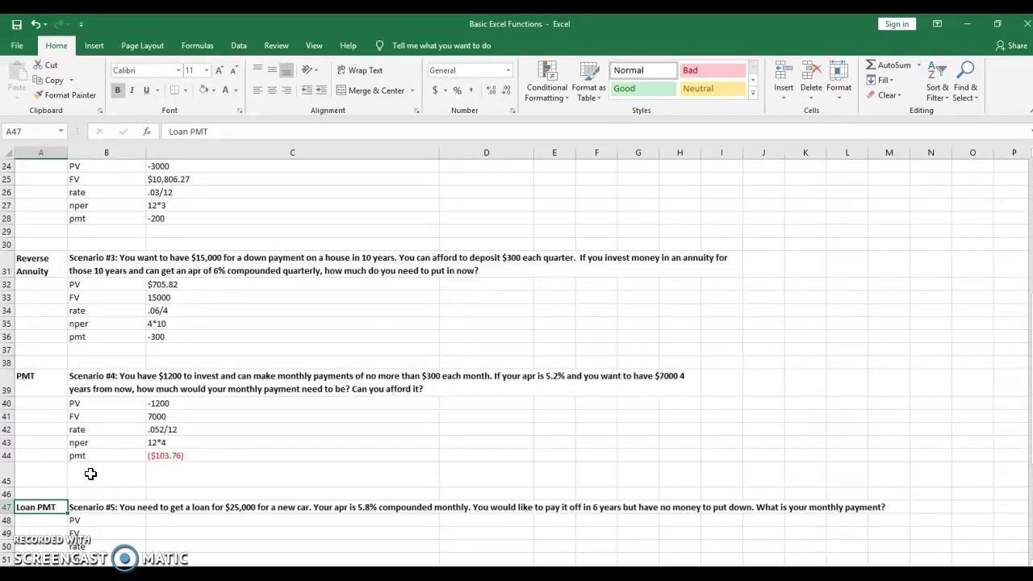
key(Down)
key(Down)
key(Down)
key(Down)
key(Down)
key(Down)
key(Down)
key(Down)
key(Down)
key(Down)
key(Down)
key(Down)
key(Down)
key(Down)
key(Down)
key(Down)
key(Down)
key(Down)
key(Down)
key(Down)
key(Up)
key(Up)
key(Up)
key(Up)
key(Up)
key(Up)
key(Up)
key(Up)
key(Up)
key(Up)
key(Up)
key(Up)
key(Up)
key(Up)
key(Up)
key(Up)
key(Up)
key(Up)
key(Up)
key(Up)
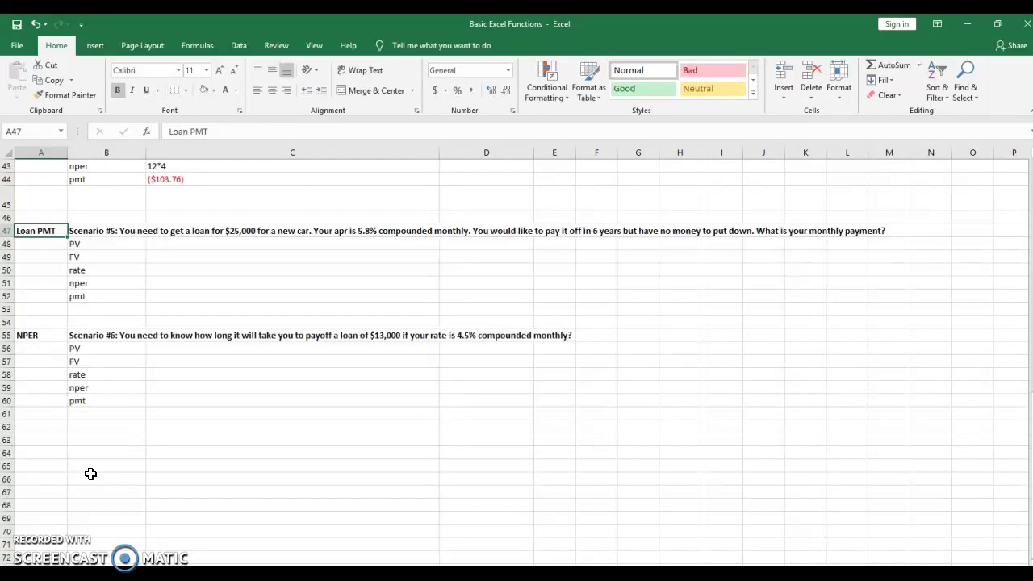
Enter Scenario #5's known variables: PV 25000 in C48, FV 0 in C49, rate .058/12 in C50 and nper 12*6 in C51.
key(Down)
key(Right)
key(Right)
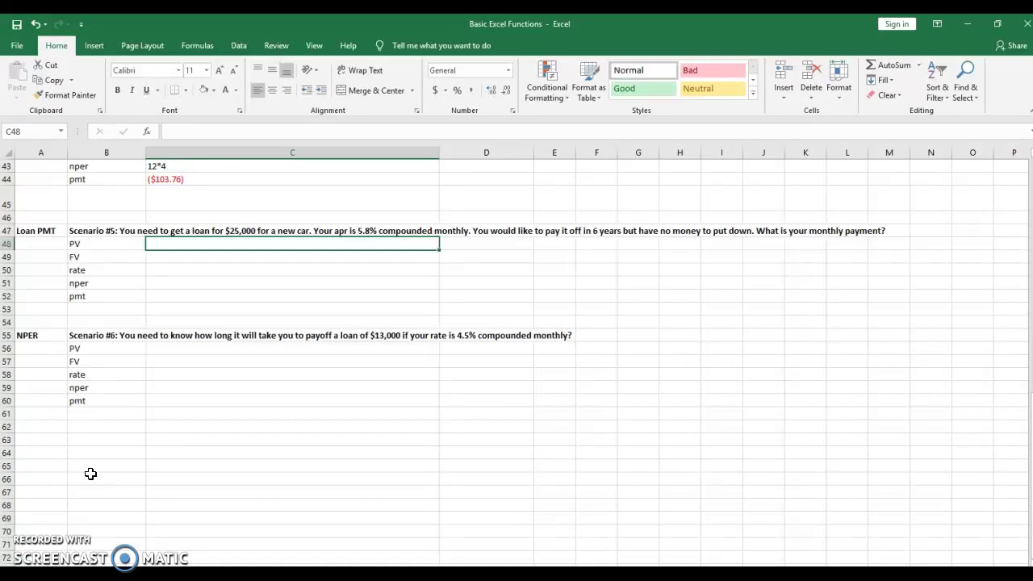
text(25000)
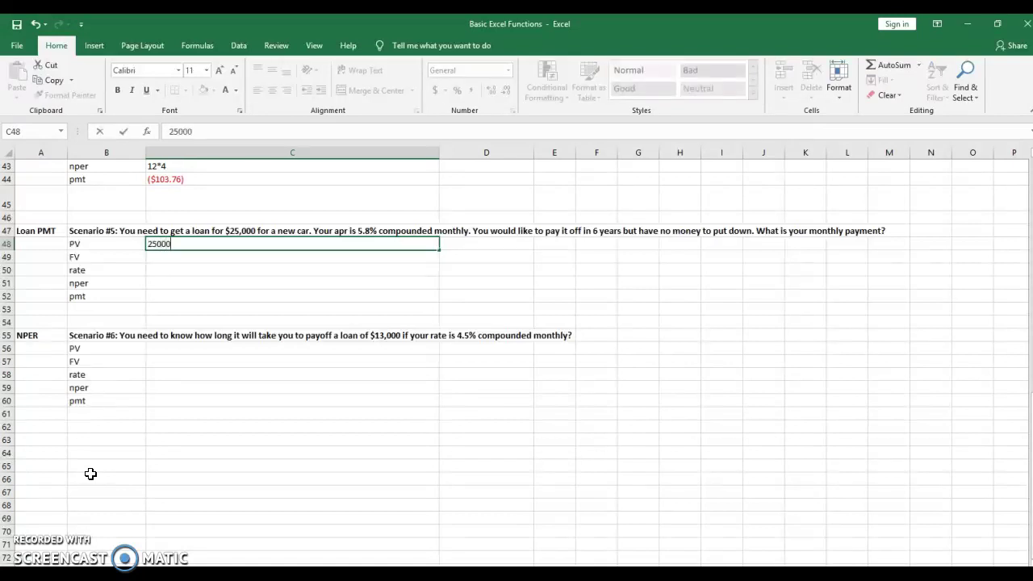
key(Return)
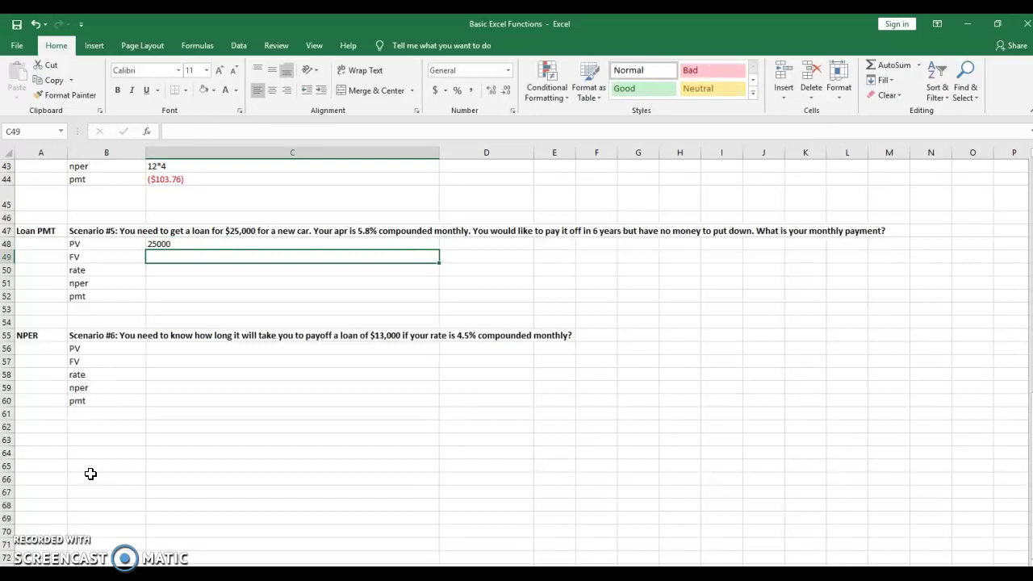
text(0)
key(Return)
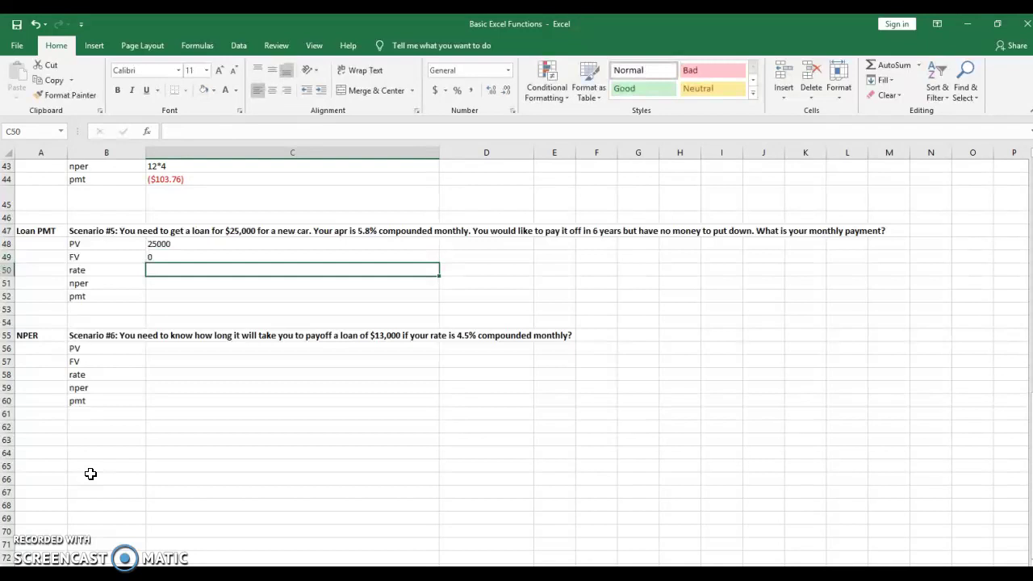
text(.058/12)
key(Return)
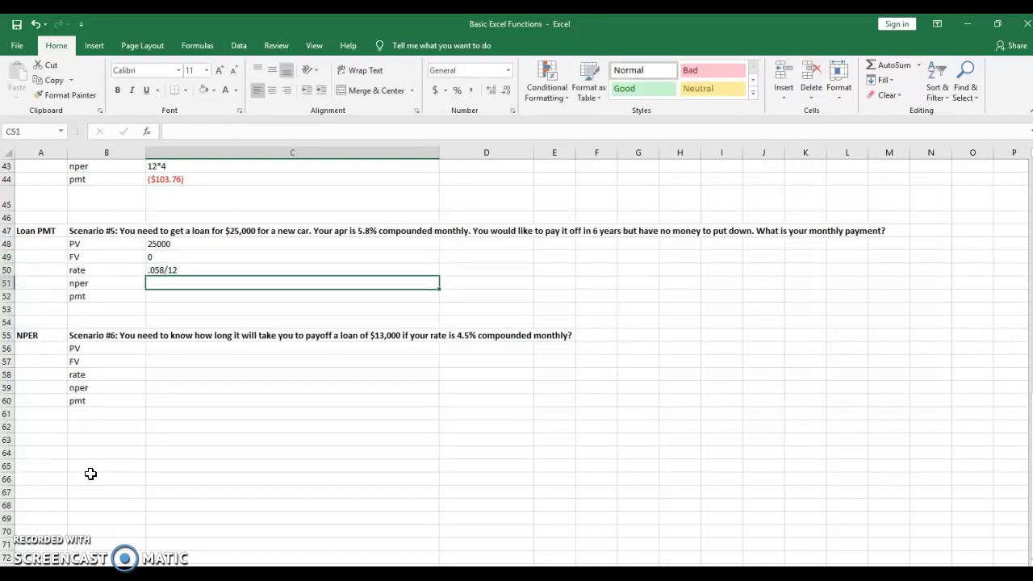
text(12)
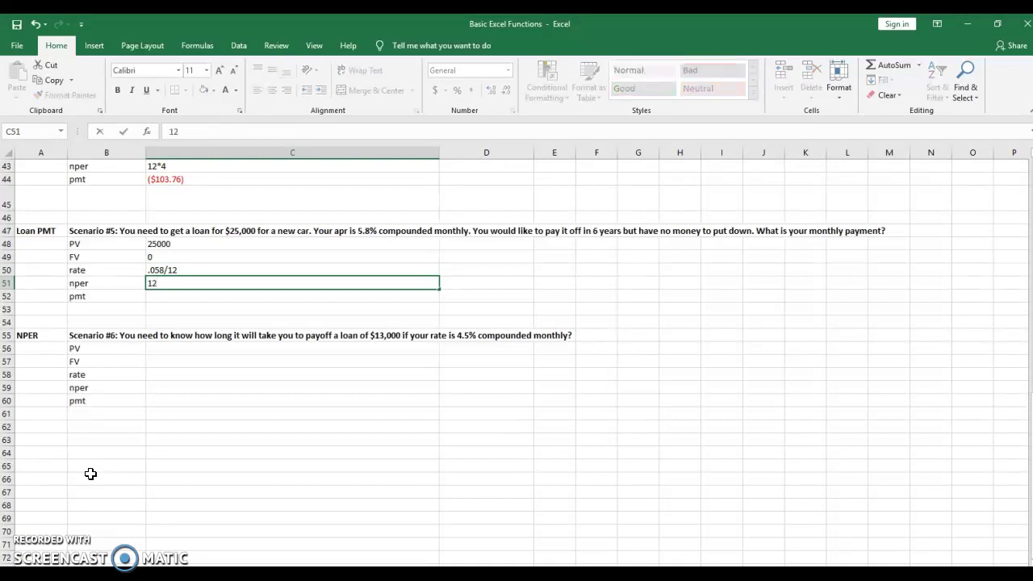
text(*6)
key(Return)
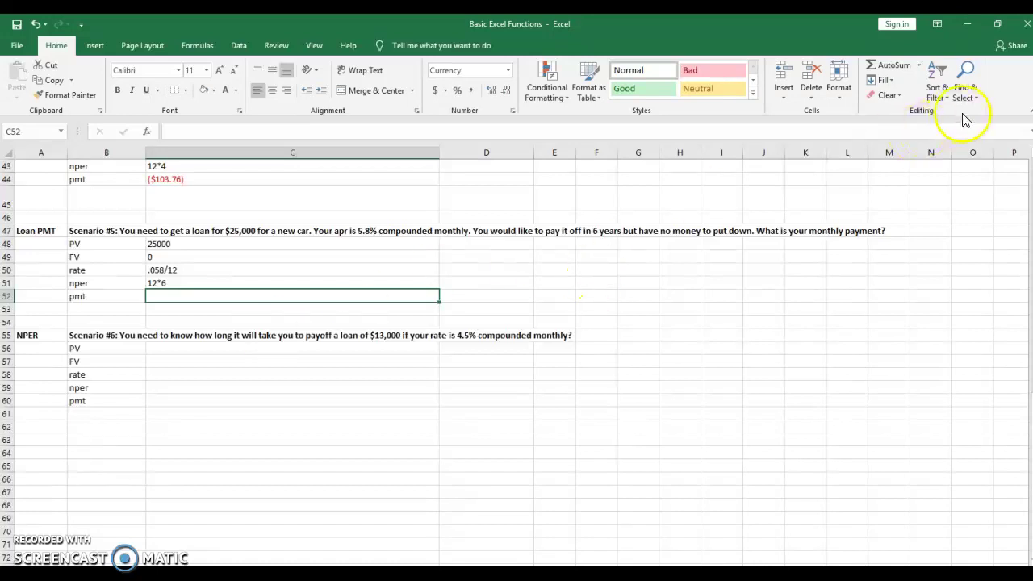
Insert the PMT function from the Financial category into Scenario #5's pmt cell, C52.
click(919, 66)
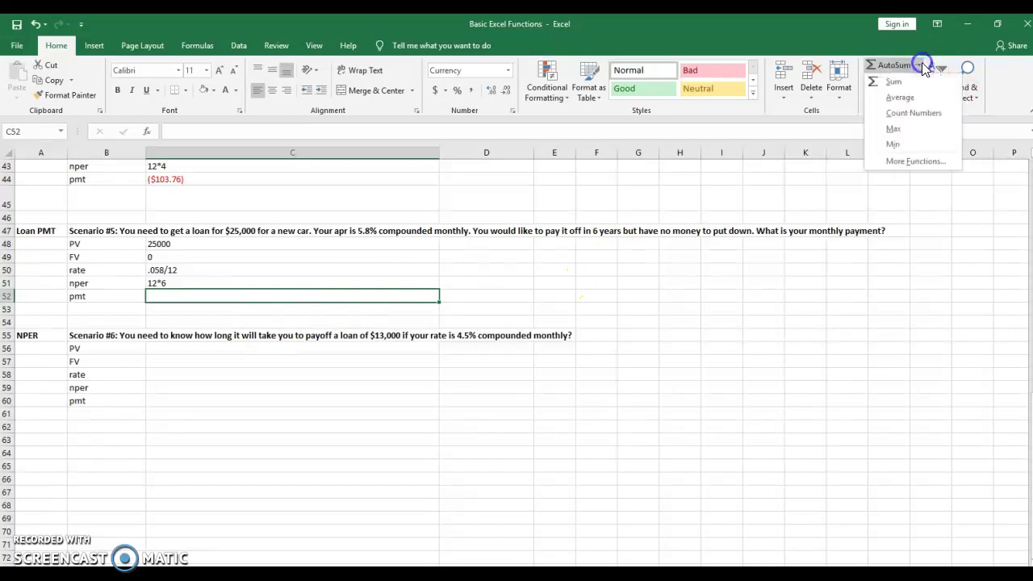
click(905, 161)
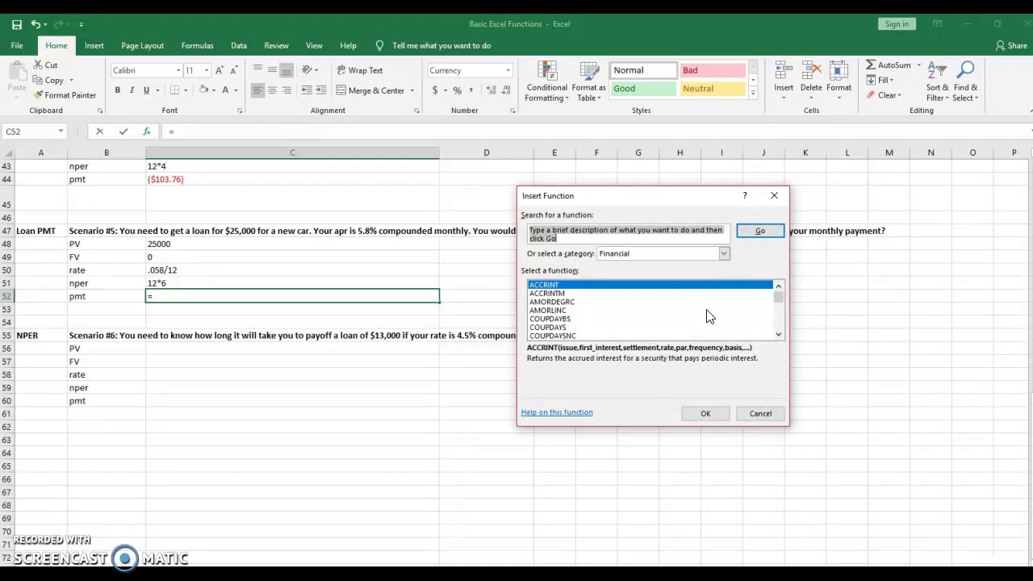
click(777, 316)
click(777, 316)
click(777, 317)
click(777, 316)
click(777, 316)
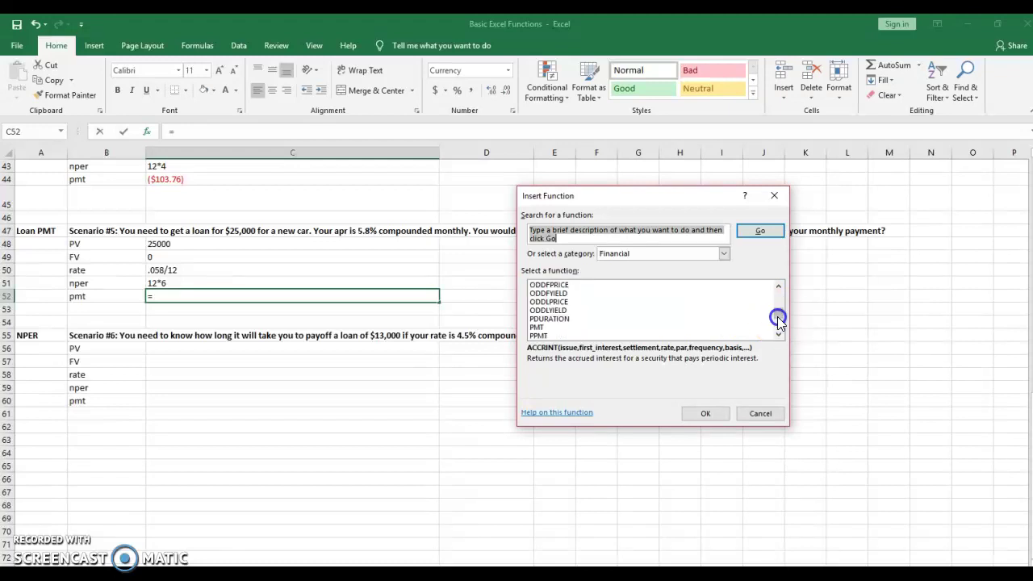
click(562, 327)
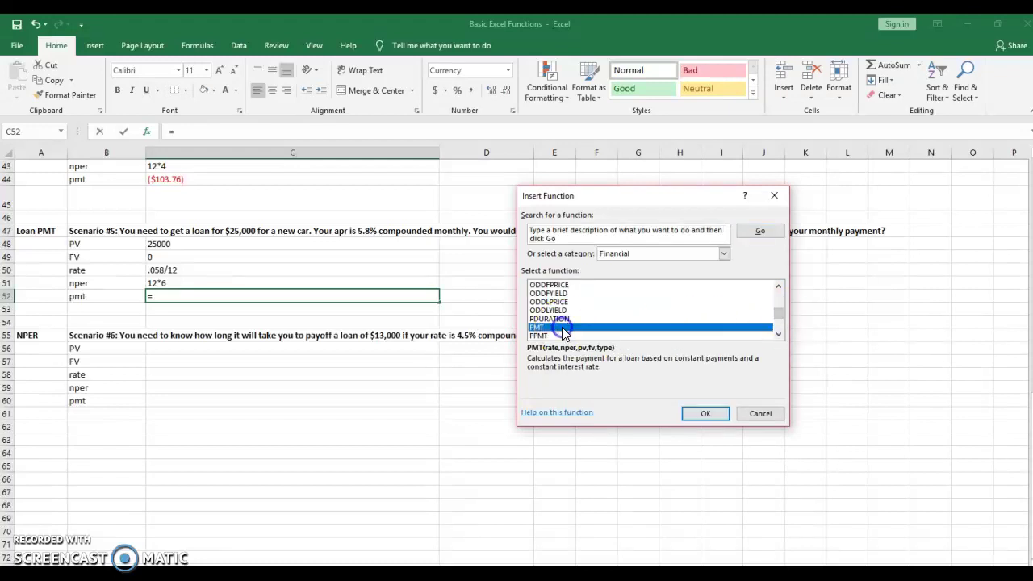
click(709, 411)
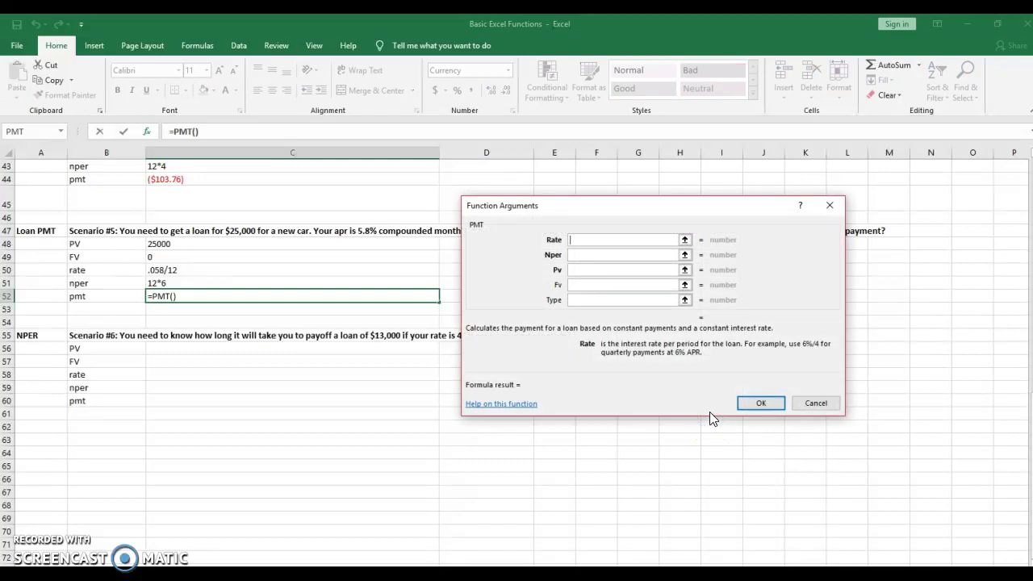
Complete the PMT function with Rate .058/12, Nper 12*6, Pv 25000 and Fv 0, leaving Type blank.
click(602, 239)
text(.058/12)
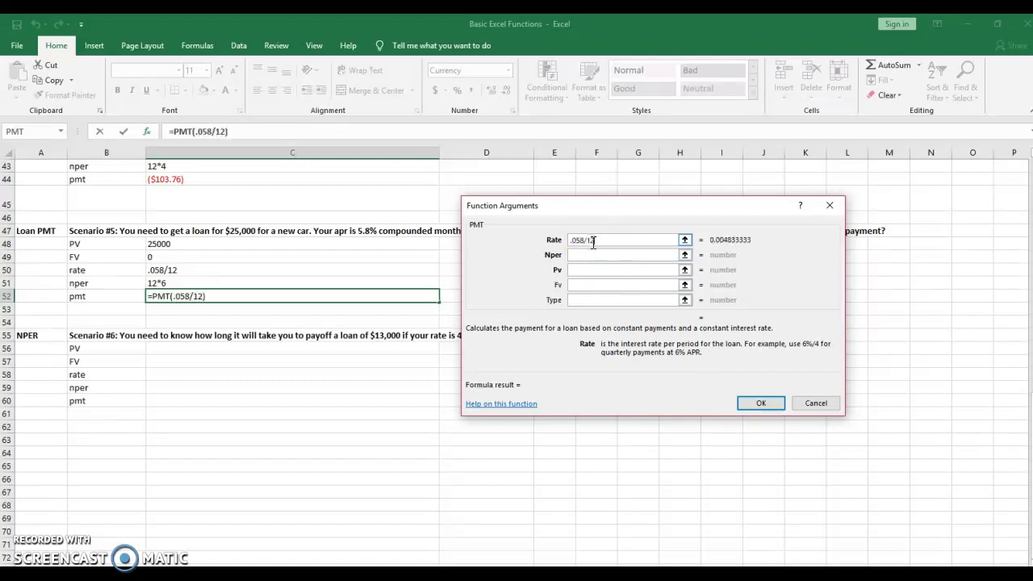
click(593, 254)
text(12*)
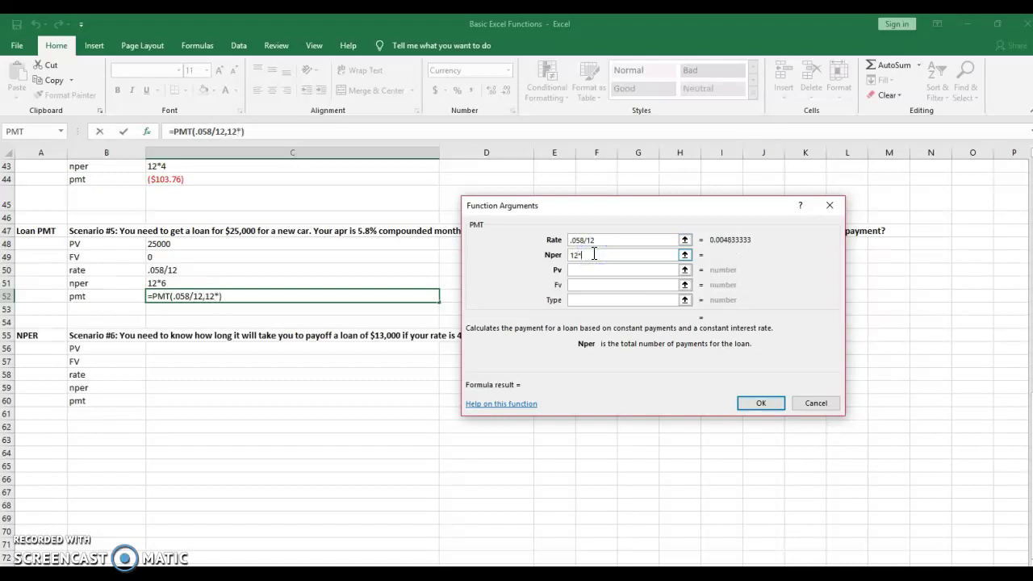
text(6)
click(592, 271)
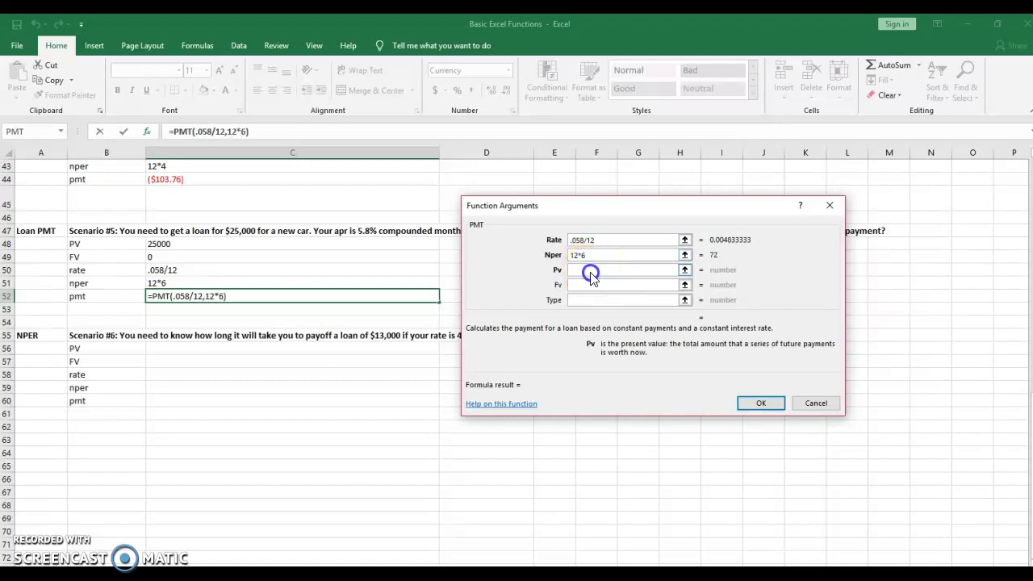
text(25000)
click(593, 285)
text(0)
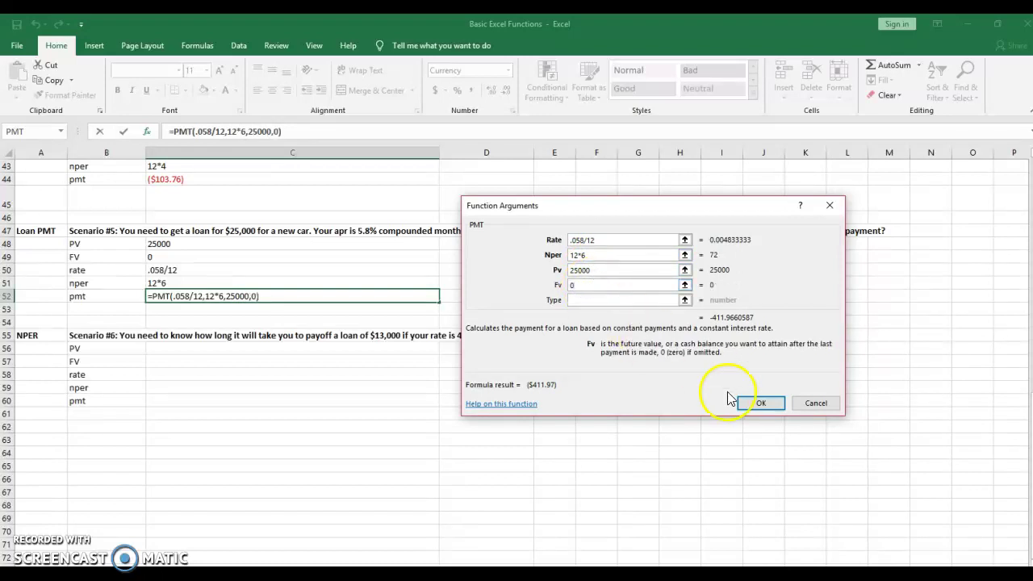
click(759, 403)
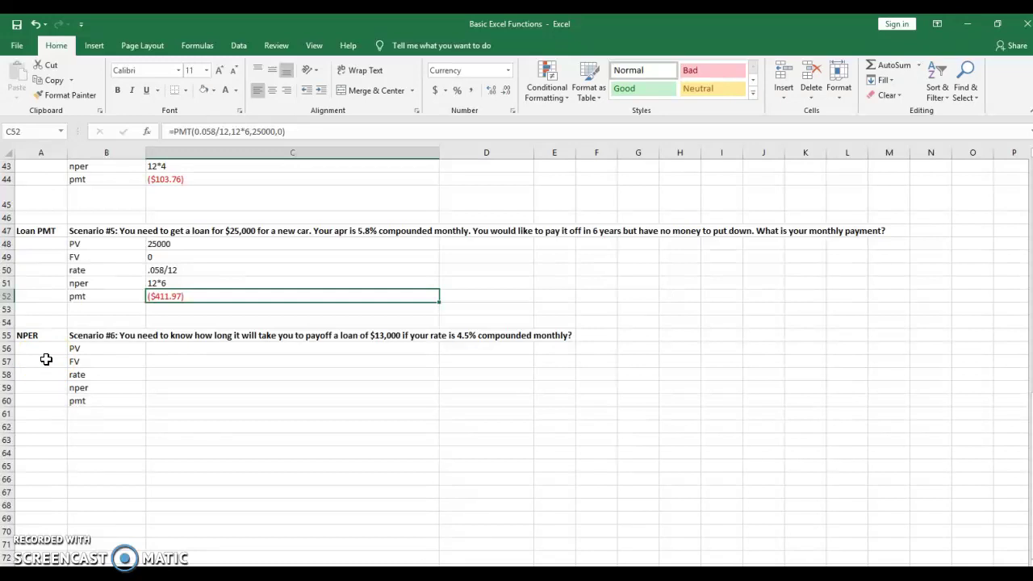
Enter Scenario #6's known variables: PV 13000 in C56, FV 0 in C57 and rate .045/12 in C58.
click(162, 350)
drag(162, 350, 163, 401)
click(212, 347)
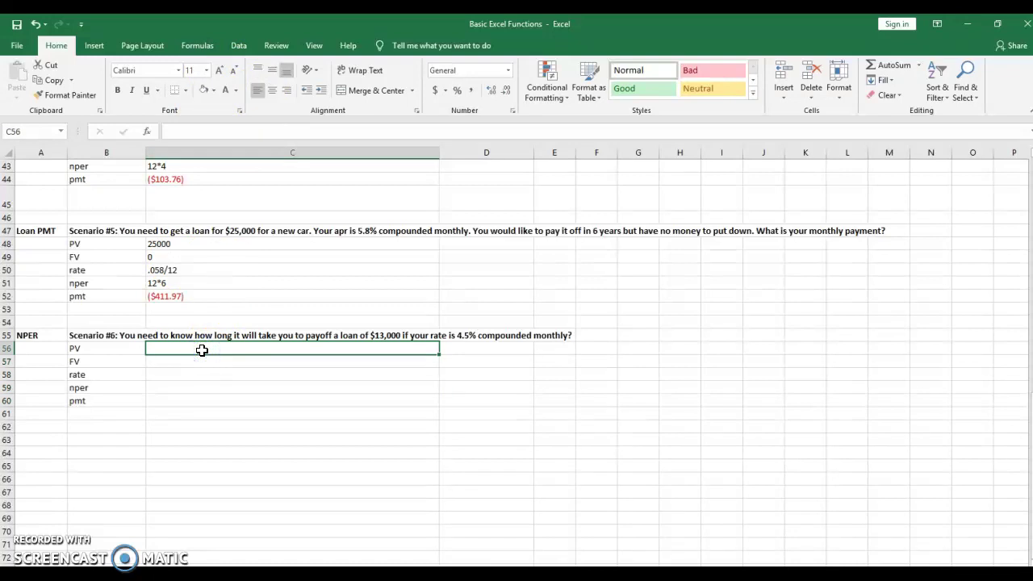
text(13000)
key(Return)
text(0)
key(Return)
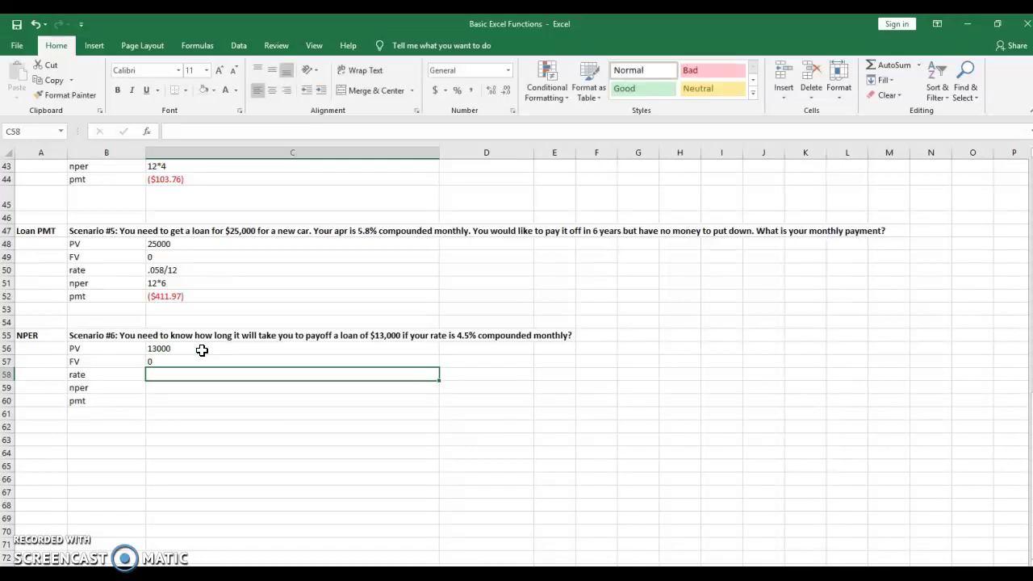
text(.045)
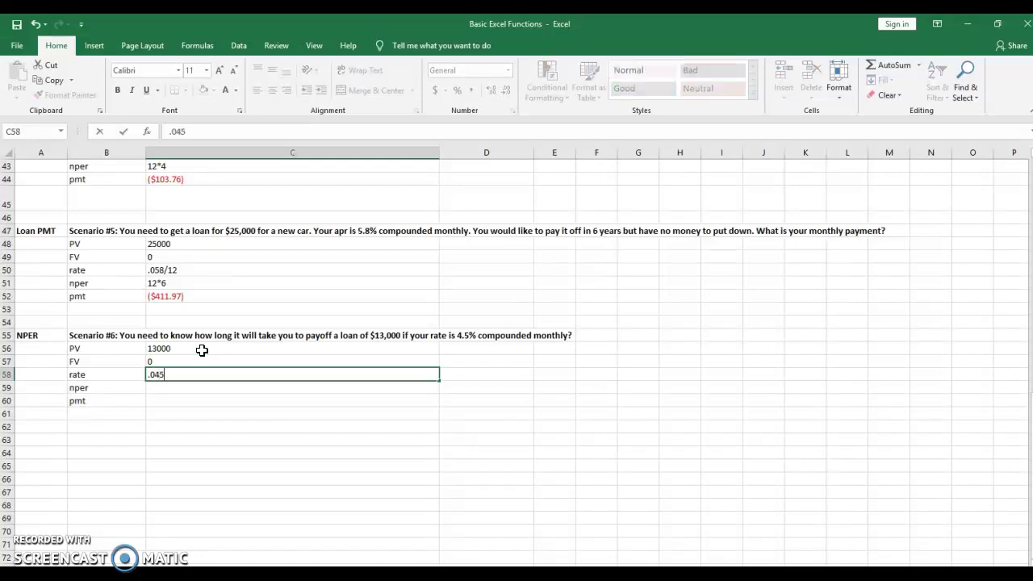
text(/12)
key(Return)
Leave Scenario #6's nper cell C59 blank and enter a payment of -400 in C60.
text(12)
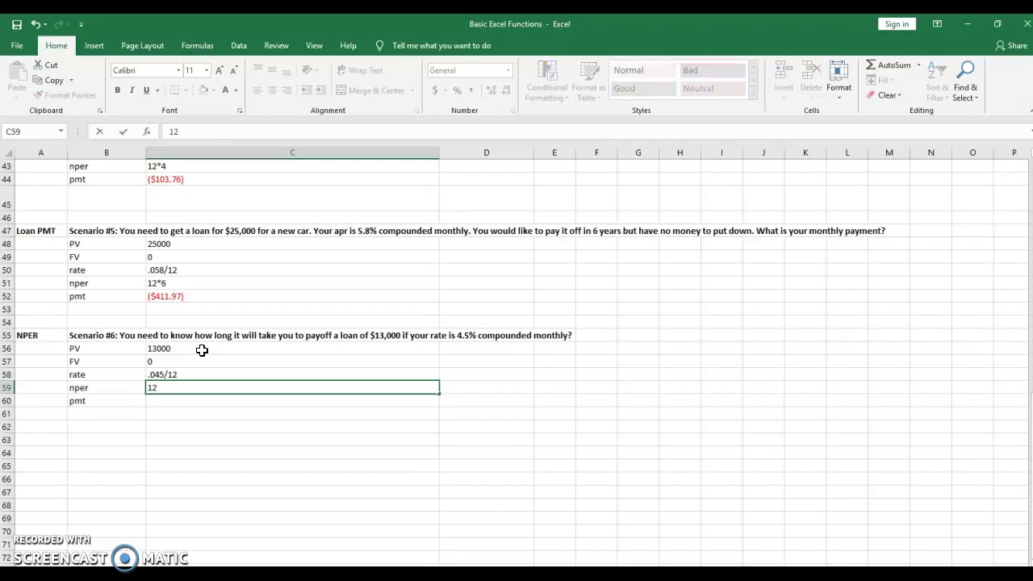
key(BackSpace)
key(BackSpace)
key(Return)
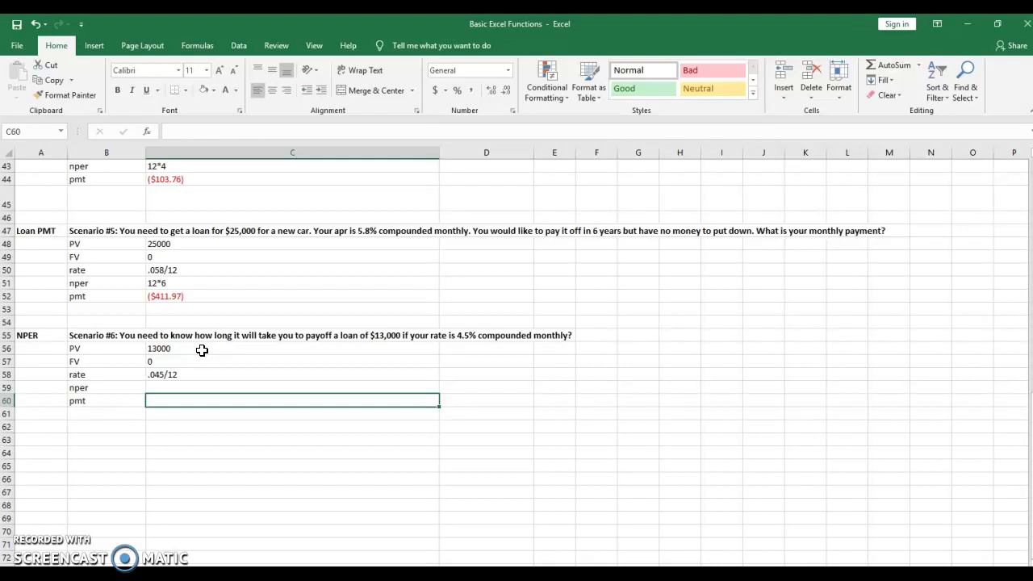
text(-400)
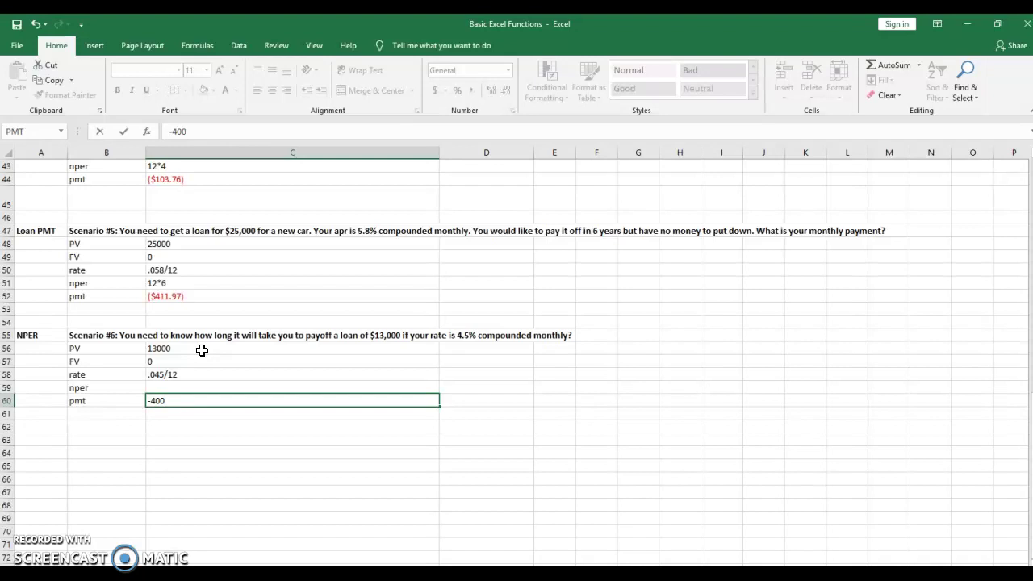
key(Return)
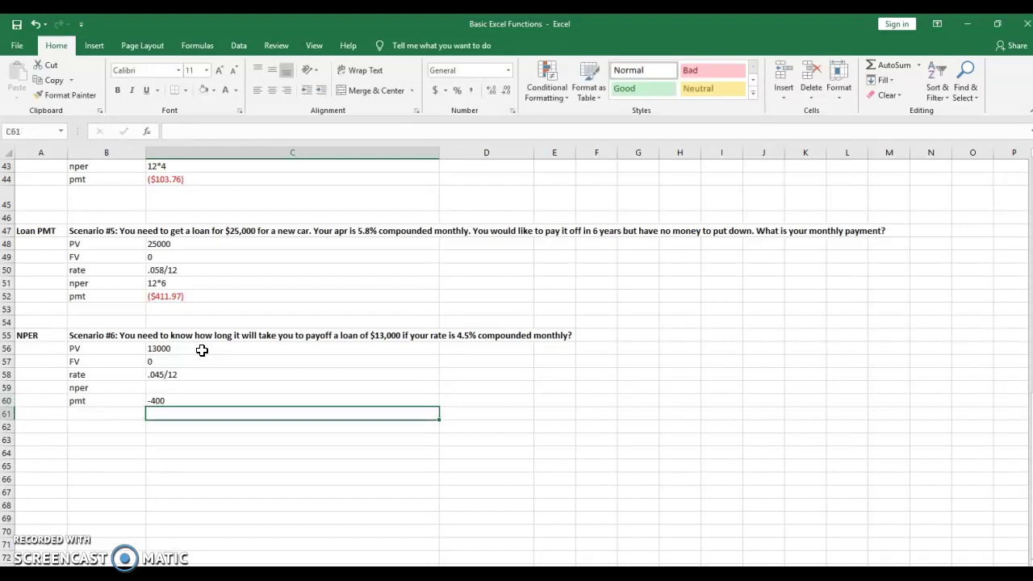
Insert the NPER function from the Financial category into cell C61, below Scenario #6's variables.
click(920, 66)
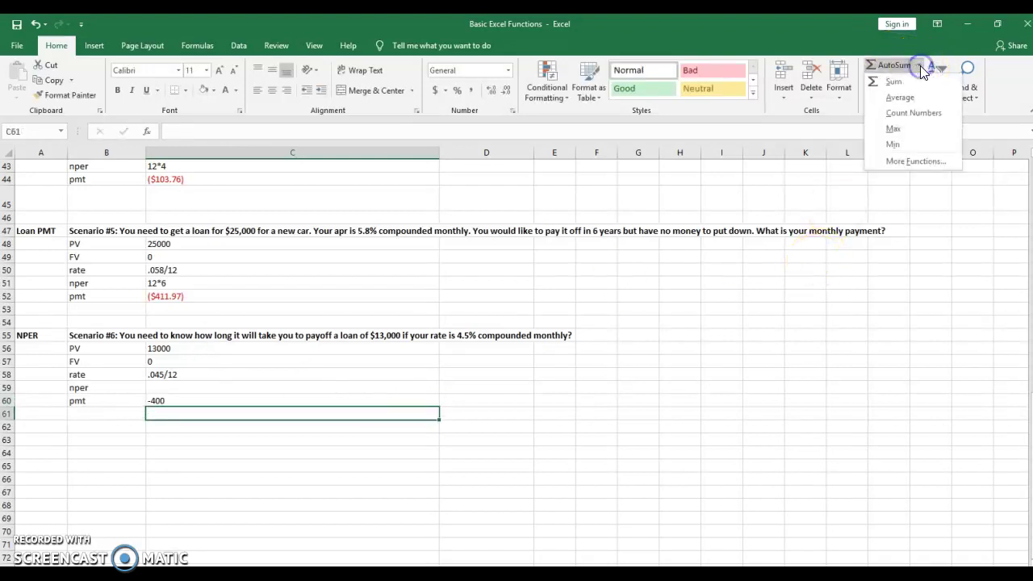
click(903, 162)
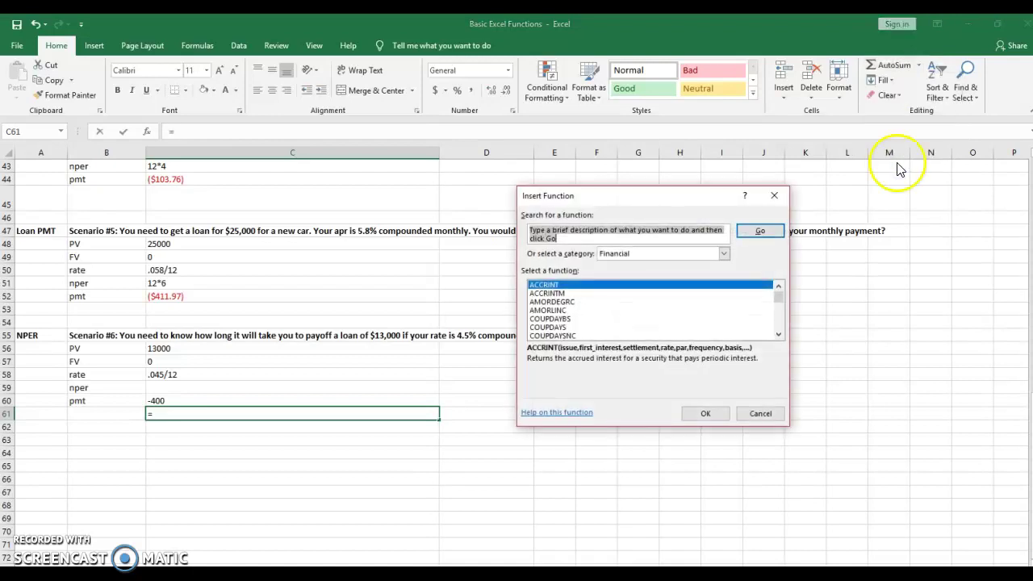
click(779, 318)
click(779, 318)
click(780, 318)
click(780, 318)
click(779, 301)
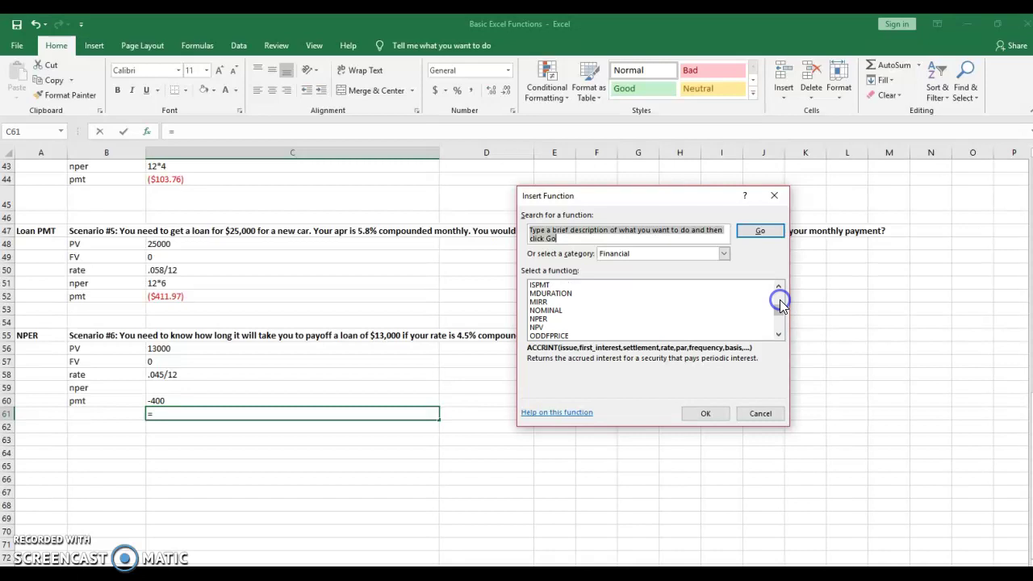
click(655, 319)
click(699, 412)
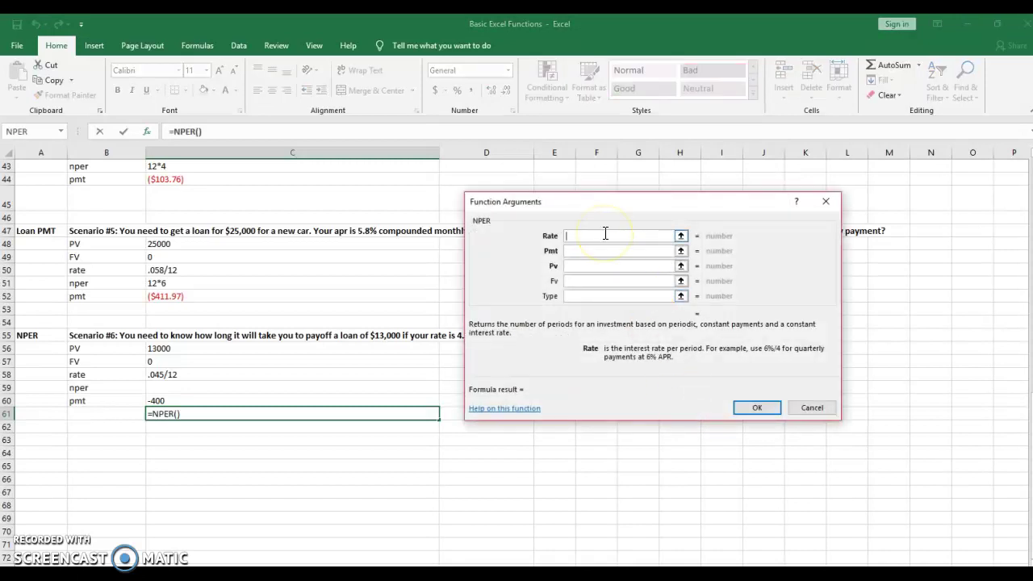
Complete the NPER function with Rate .045/12, Pmt -400, Pv 13000 and Fv 0, leaving Type blank.
text(.045/)
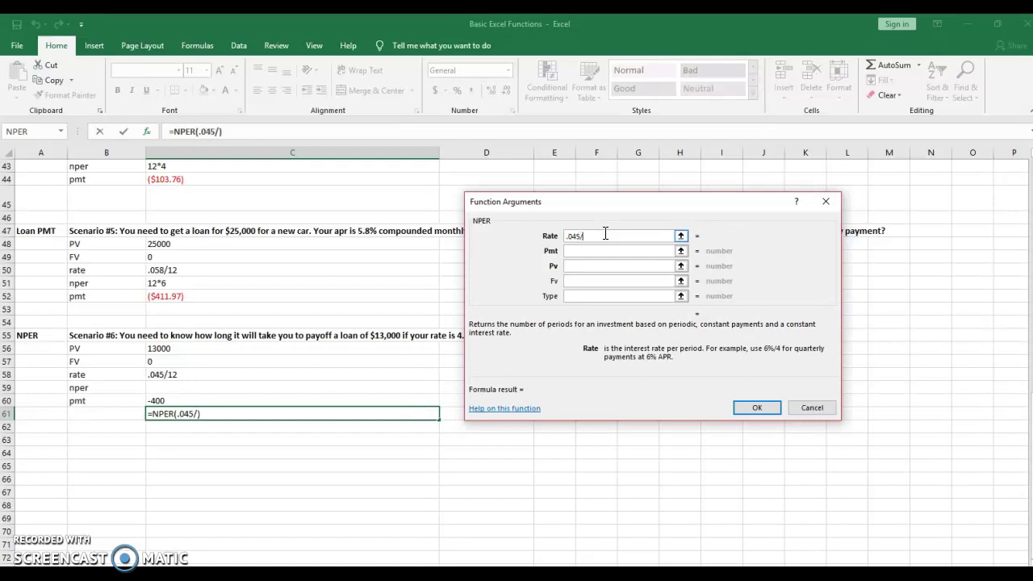
text(12)
click(601, 250)
text(-)
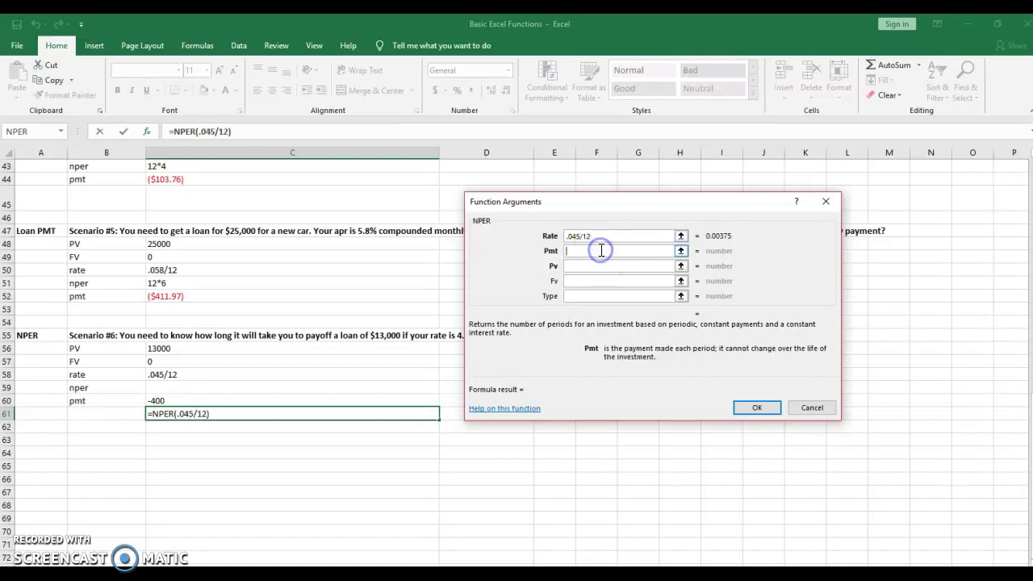
text(400)
click(587, 267)
text(13000)
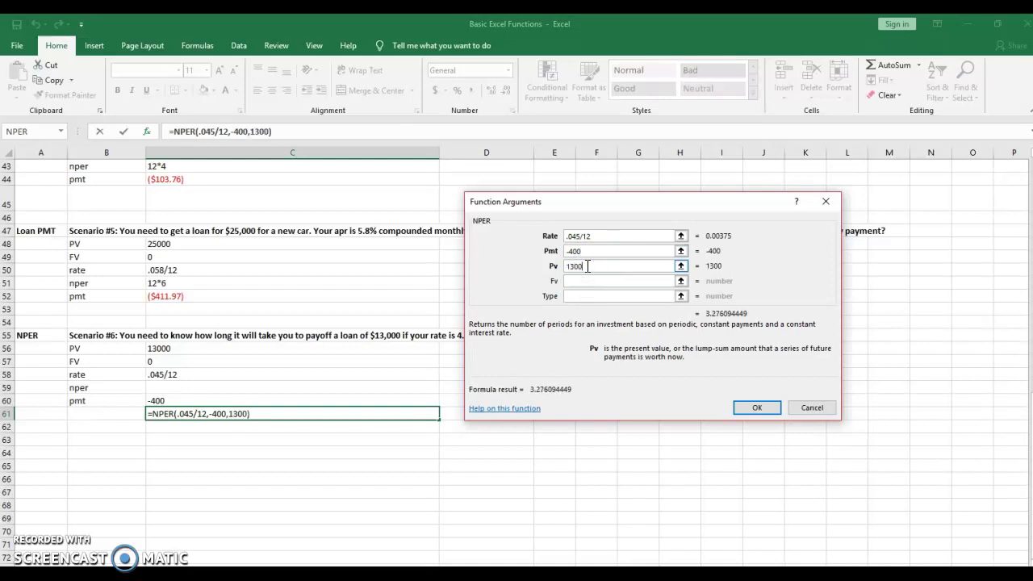
click(584, 280)
text(0,0)
click(755, 409)
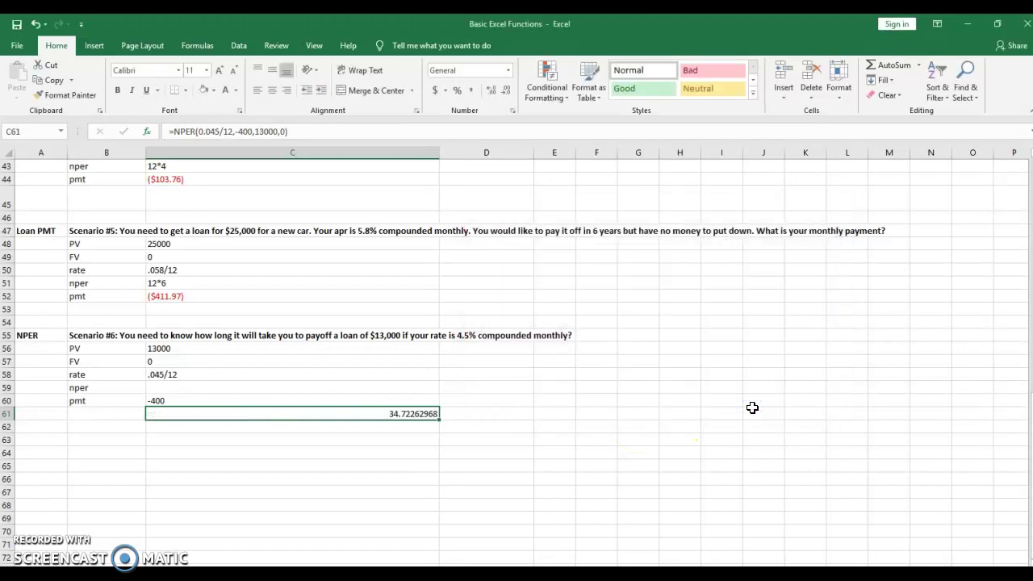
Left-align the NPER result in C61 and move it to Scenario #6's nper cell, C59.
click(258, 90)
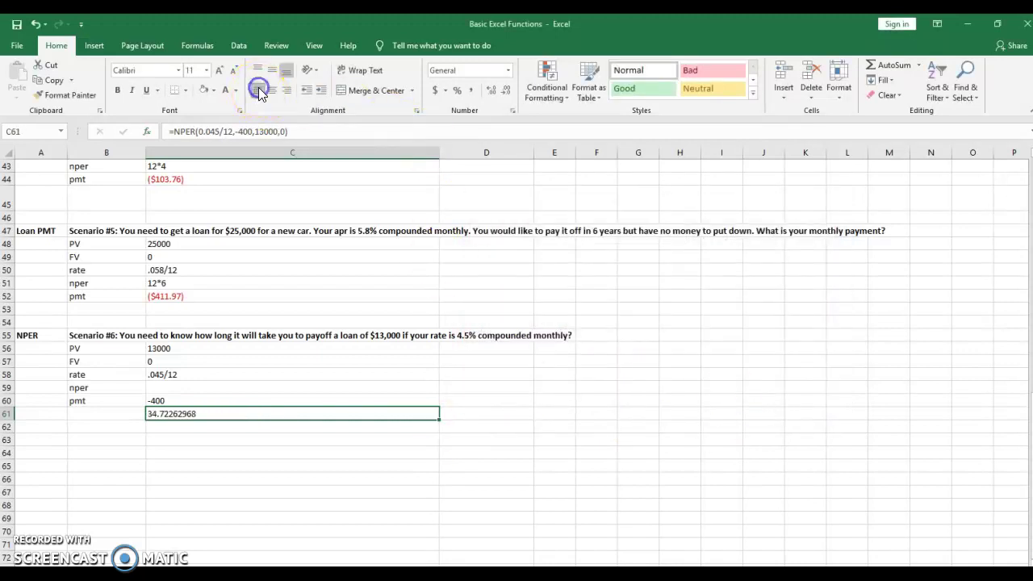
click(247, 439)
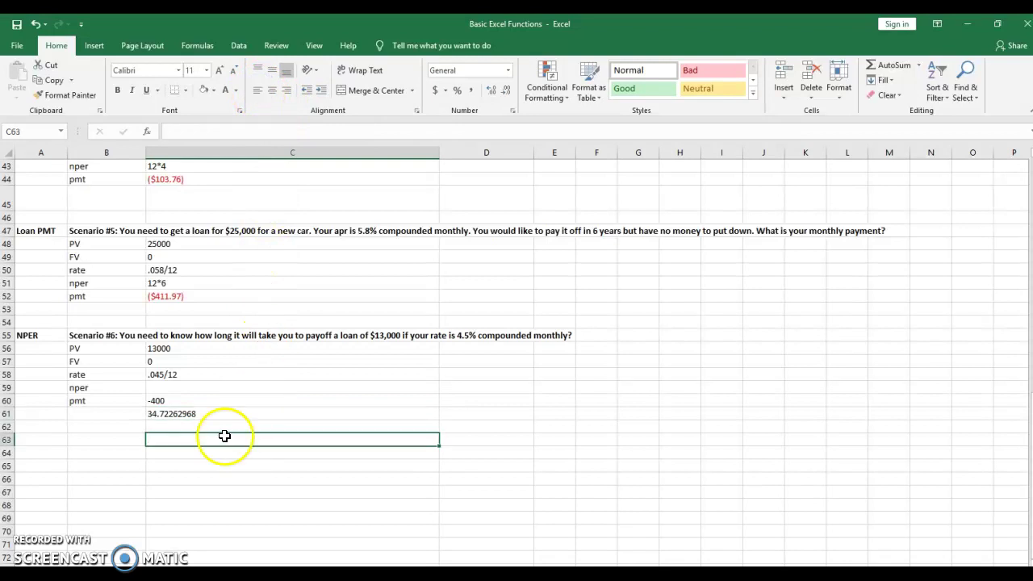
click(201, 414)
drag(201, 414, 206, 411)
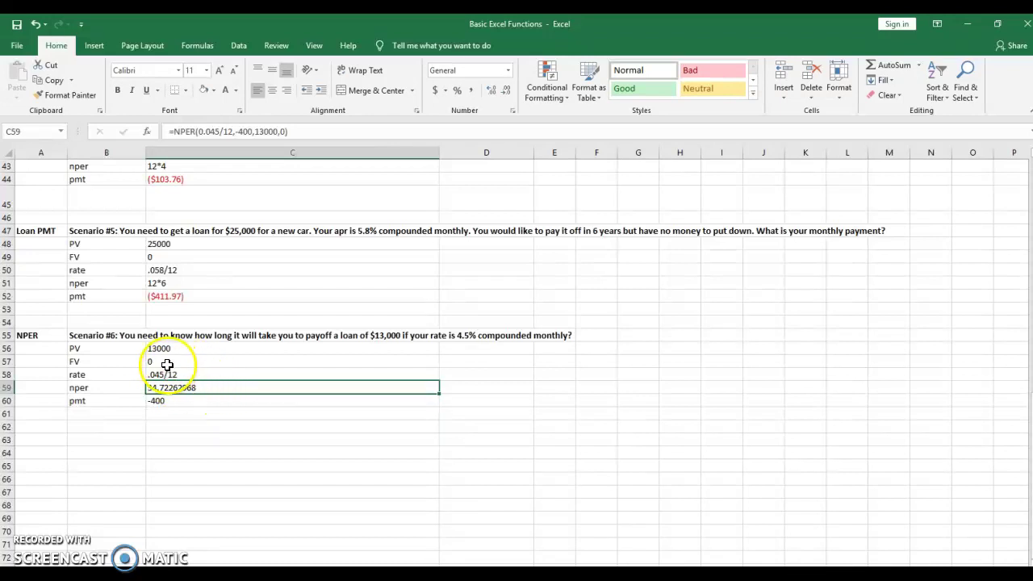
Convert the number of periods to years in C63 with =C59/12 and left-align the result.
click(178, 436)
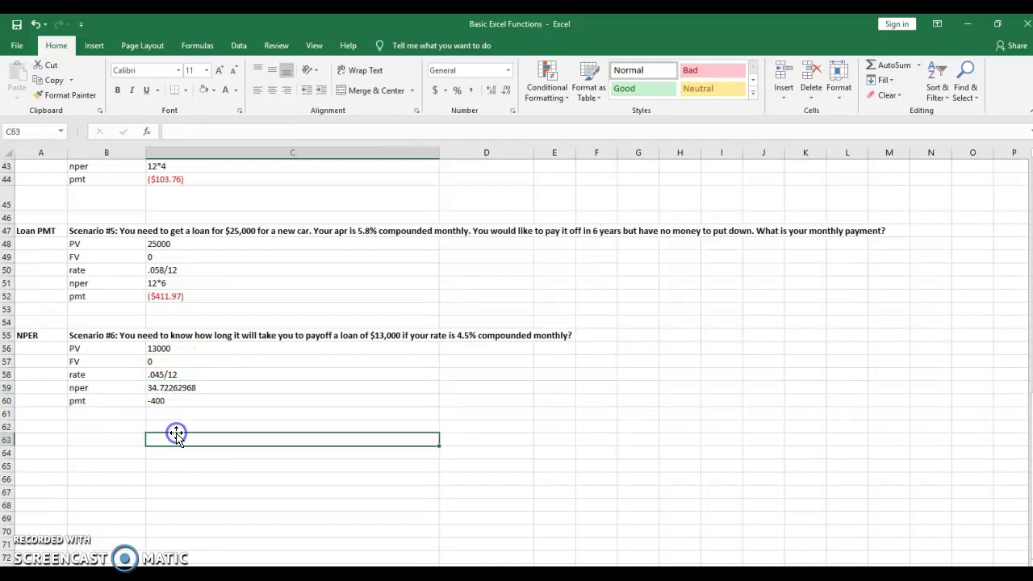
text(=)
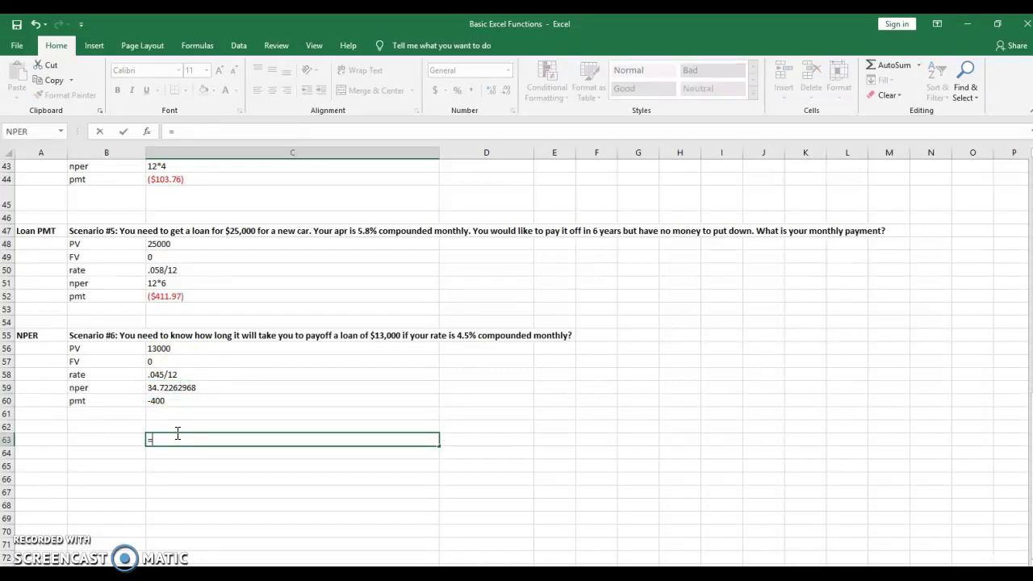
click(171, 388)
text(/12)
key(Return)
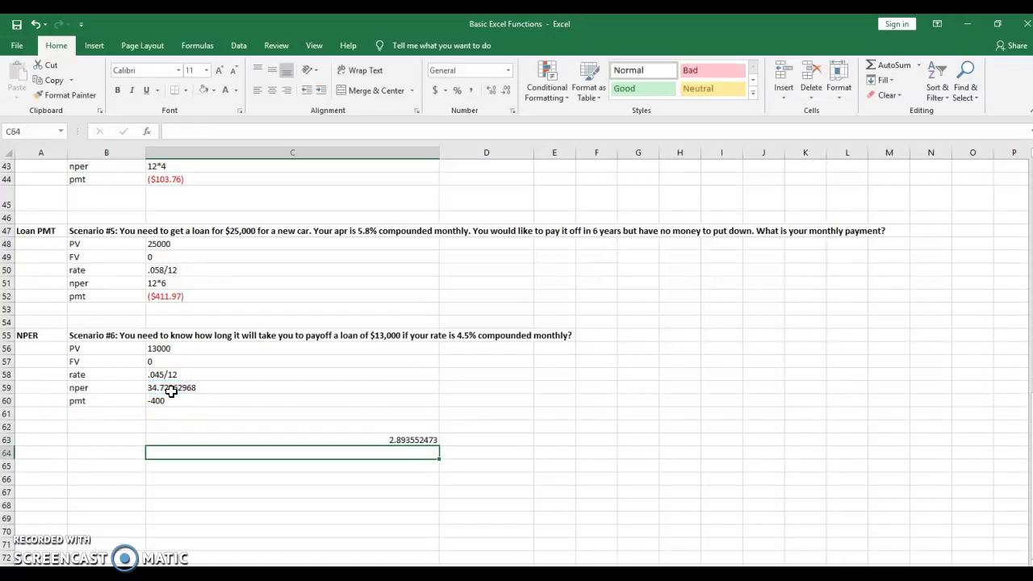
click(218, 439)
click(257, 89)
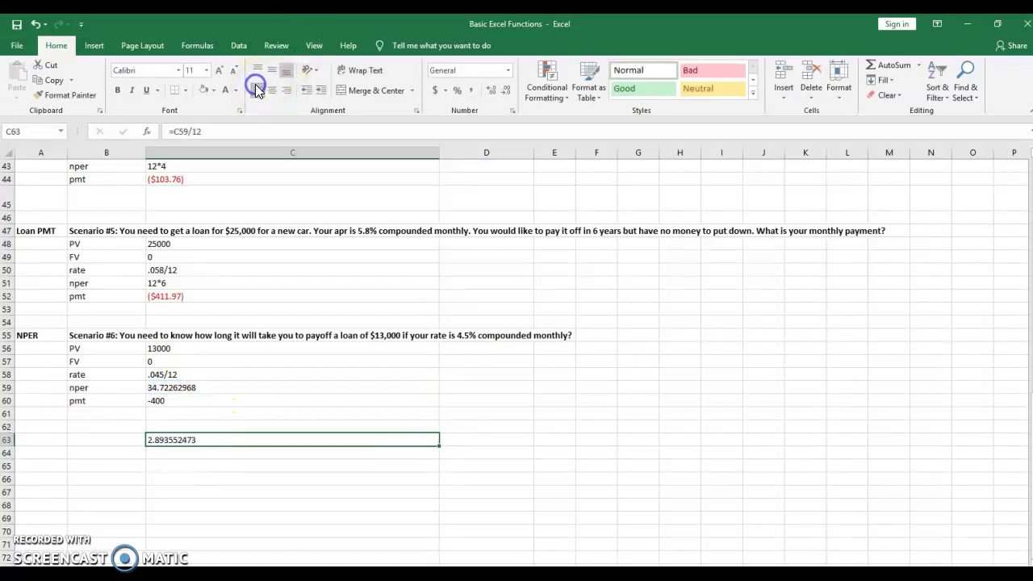